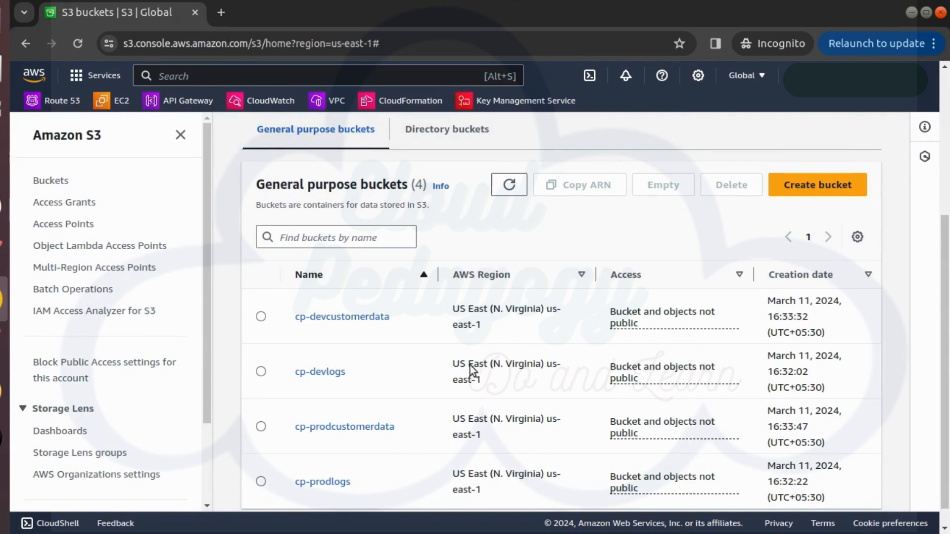
Find the IAM service, open it in a new browser tab and view its list of users.
{"action": "left_click", "coordinate": [379, 318]}
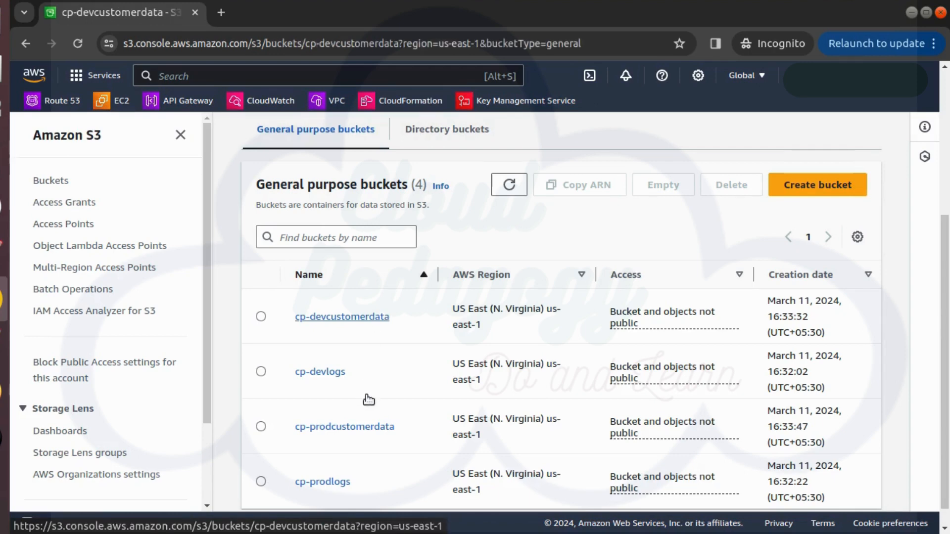
{"action": "left_click", "coordinate": [218, 75]}
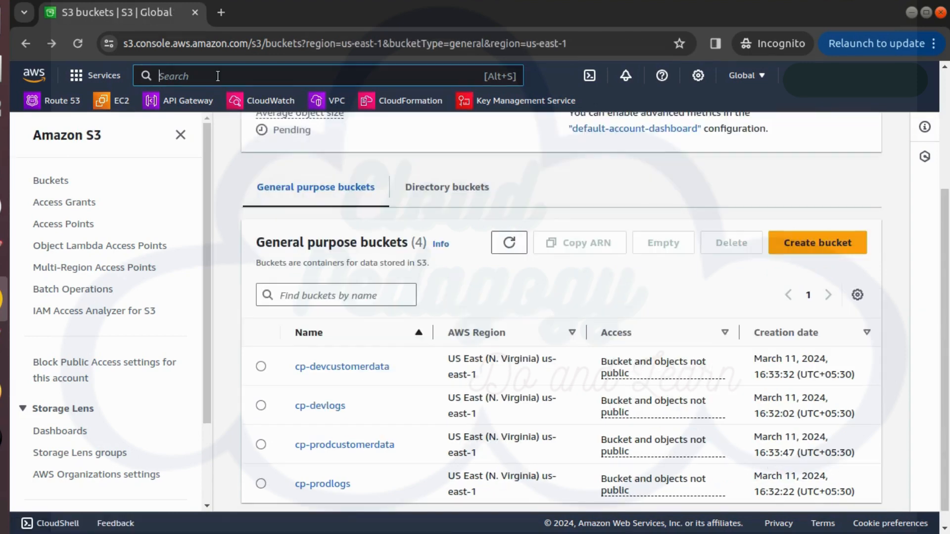
{"action": "type", "text": "iam"}
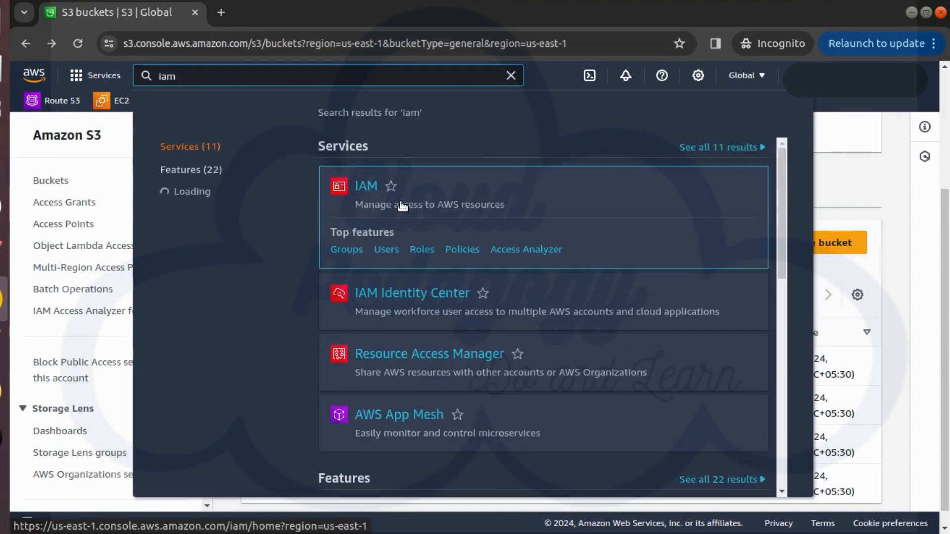
{"action": "right_click", "coordinate": [362, 189]}
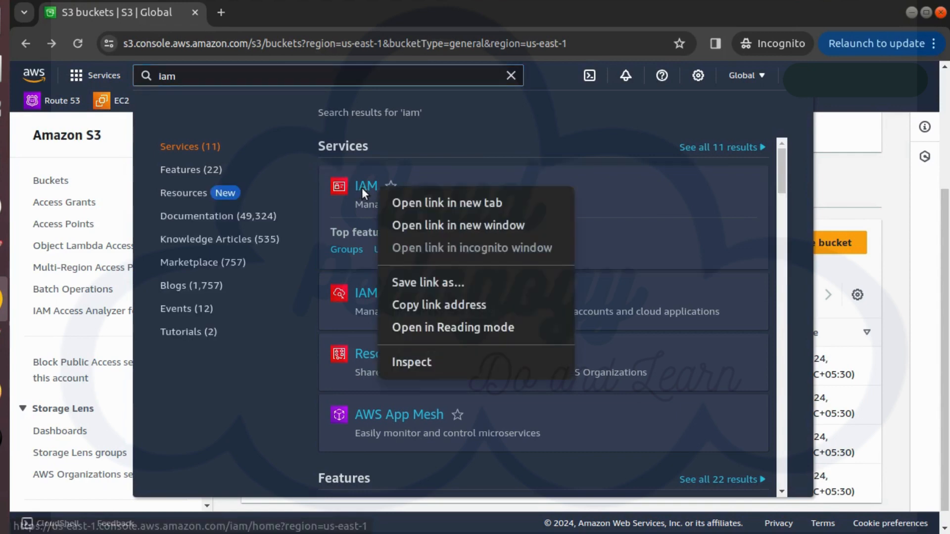
{"action": "left_click", "coordinate": [399, 201]}
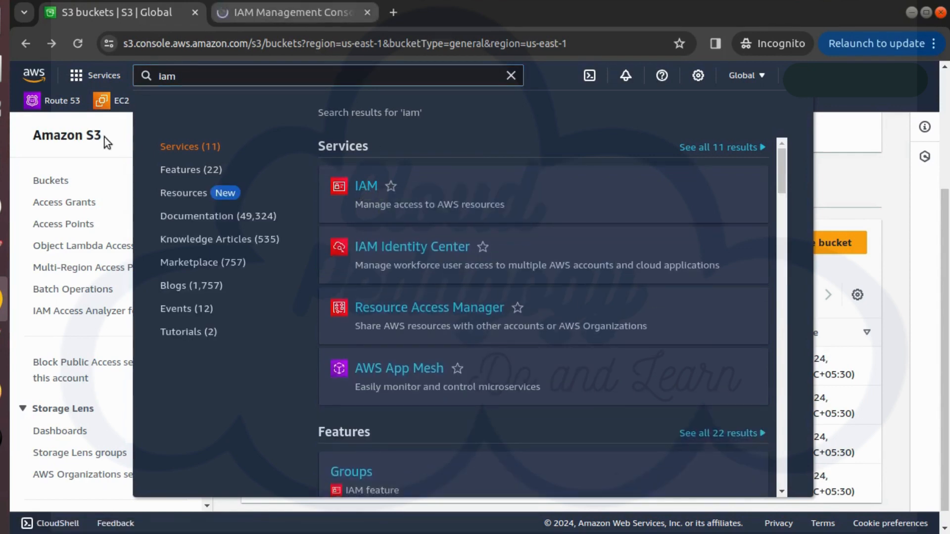
{"action": "left_click", "coordinate": [344, 12]}
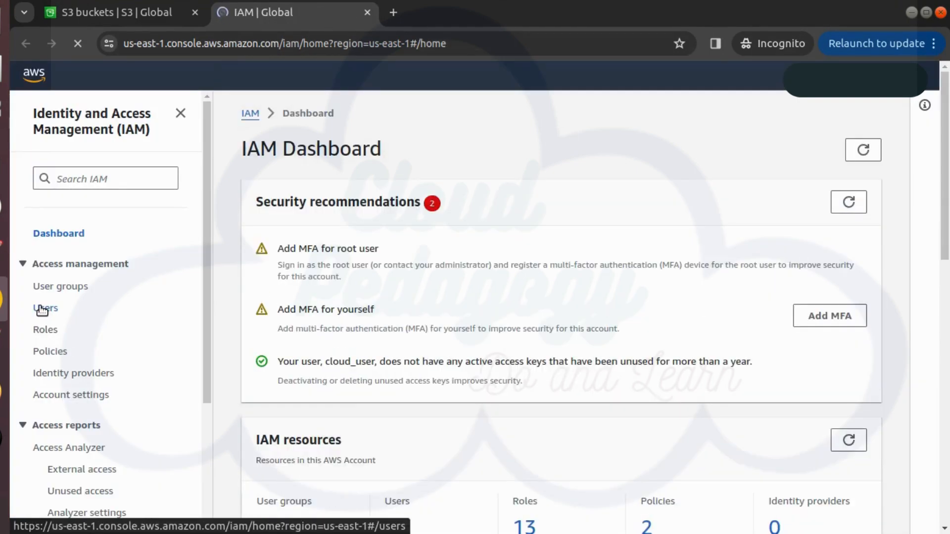
{"action": "left_click", "coordinate": [43, 310]}
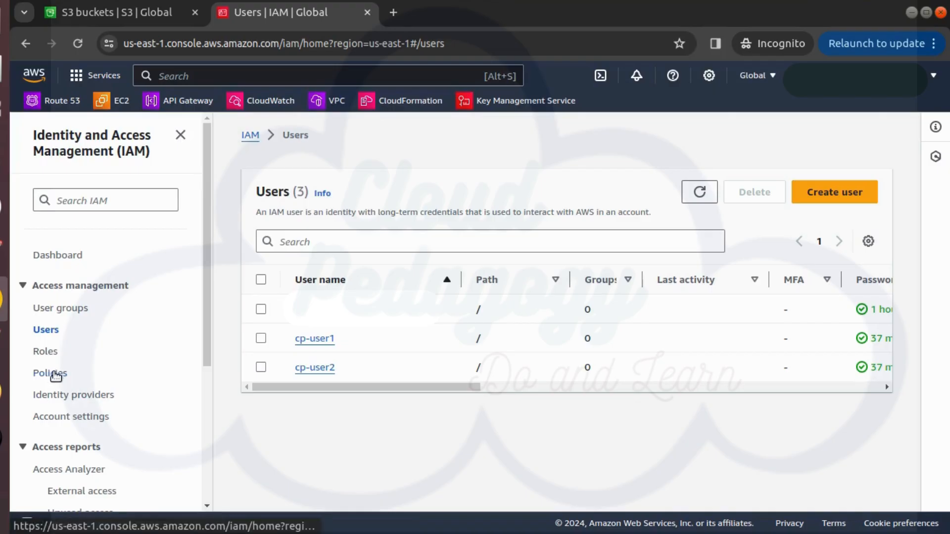
Start creating a new IAM policy and choose S3 as its service.
{"action": "left_click", "coordinate": [54, 375]}
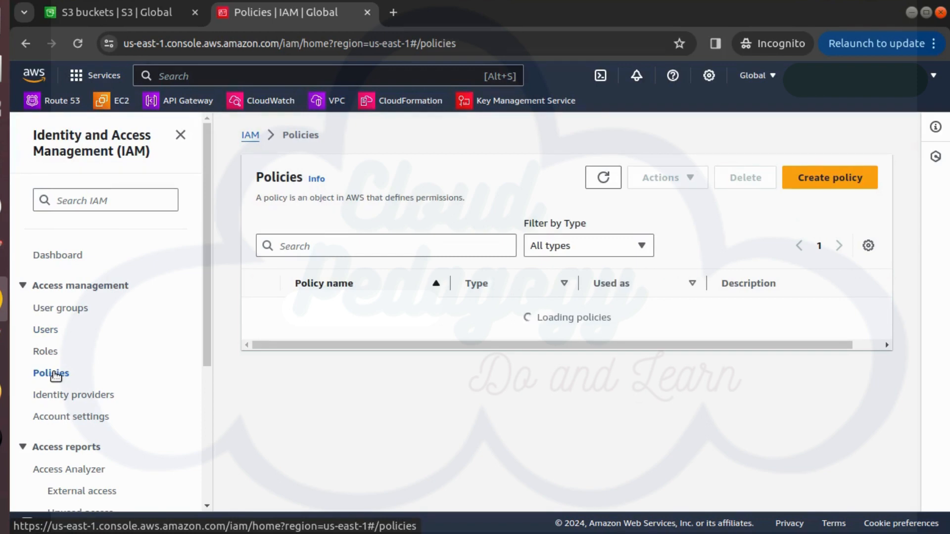
{"action": "left_click", "coordinate": [829, 183]}
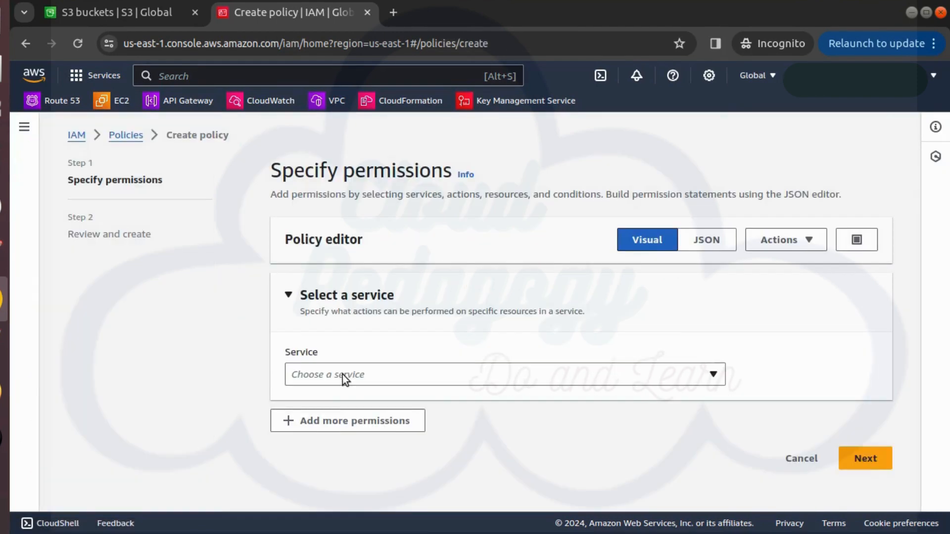
{"action": "left_click", "coordinate": [342, 375]}
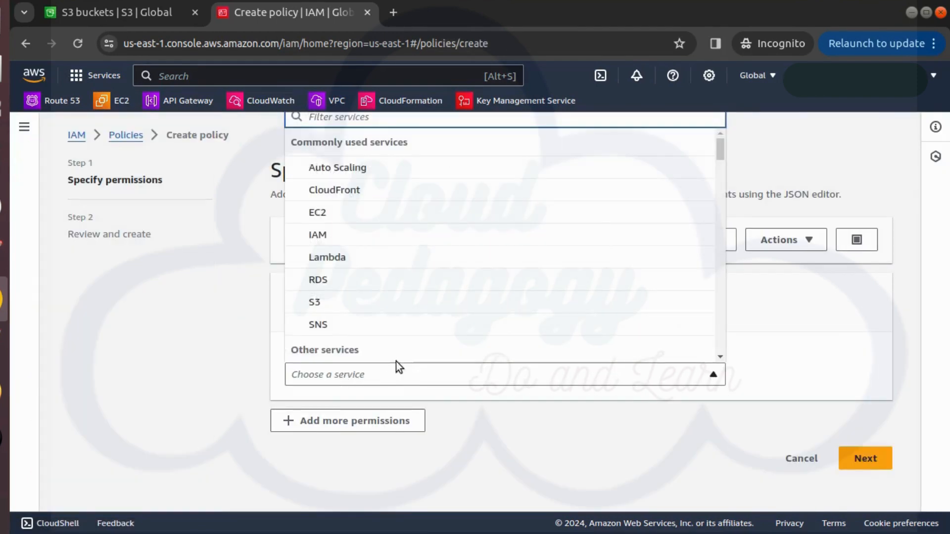
{"action": "left_click", "coordinate": [328, 303]}
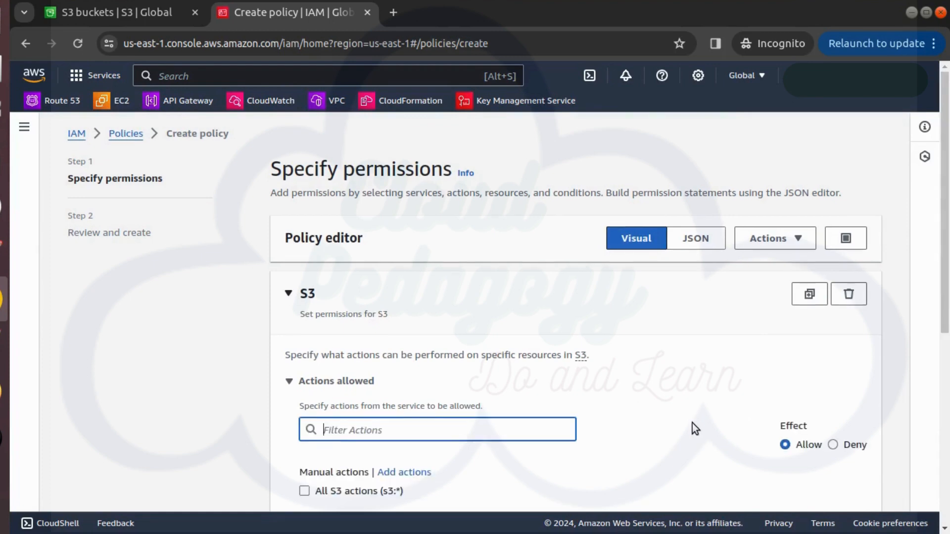
Allow all S3 actions (s3:*) in the policy.
{"action": "scroll", "coordinate": [692, 423], "scroll_direction": "down", "scroll_amount": 3}
{"action": "left_click", "coordinate": [435, 347]}
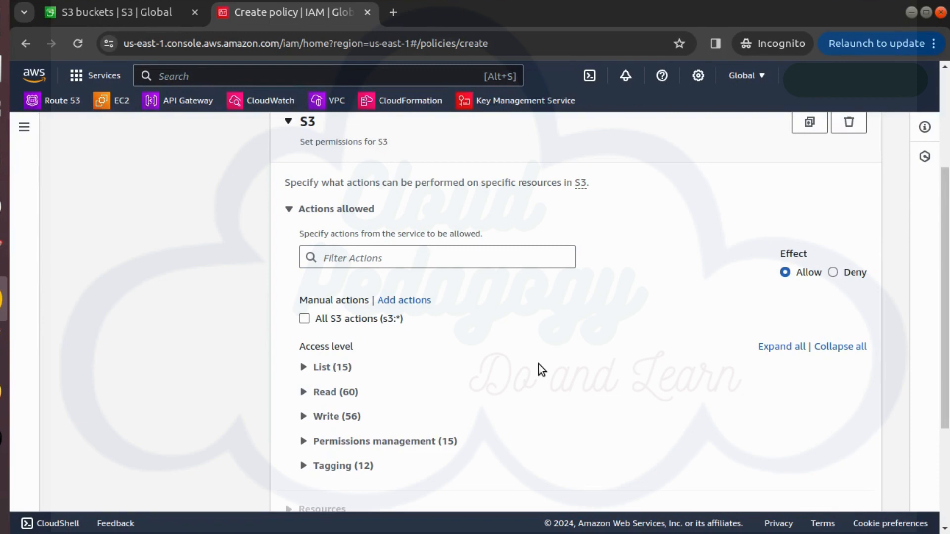
{"action": "scroll", "coordinate": [541, 367], "scroll_direction": "down", "scroll_amount": 2}
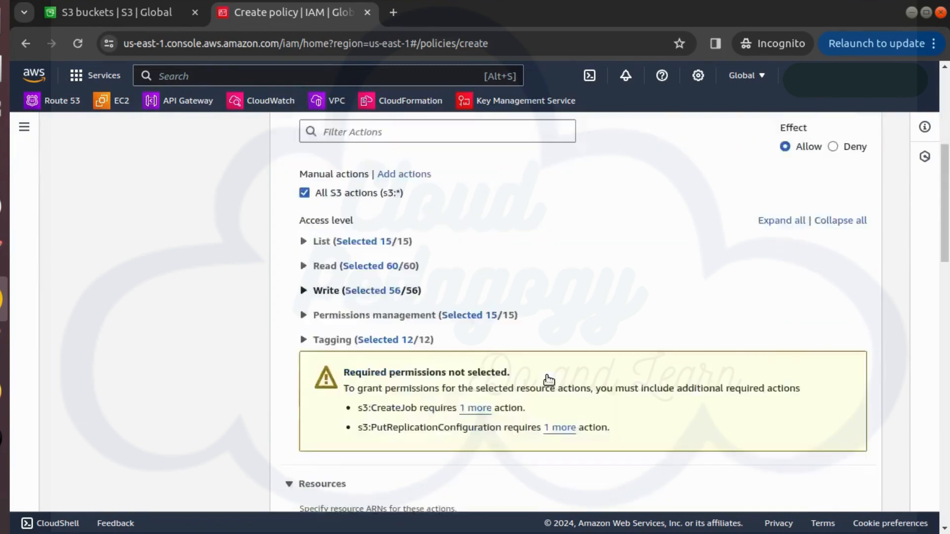
Allow any resource for every S3 resource type in the policy except bucket, including any object.
{"action": "scroll", "coordinate": [548, 380], "scroll_direction": "down", "scroll_amount": 5}
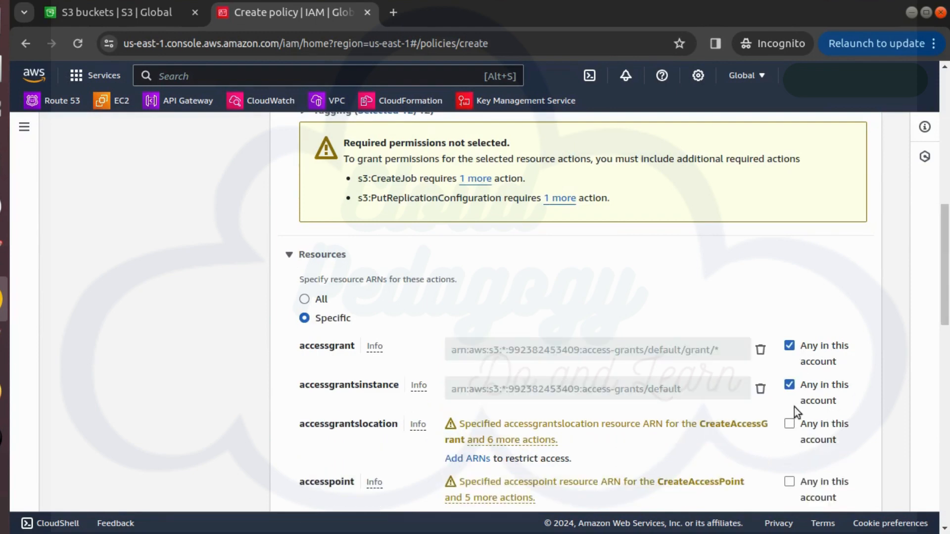
{"action": "left_click", "coordinate": [790, 422]}
{"action": "scroll", "coordinate": [816, 424], "scroll_direction": "down", "scroll_amount": 1}
{"action": "scroll", "coordinate": [793, 295], "scroll_direction": "down", "scroll_amount": 3}
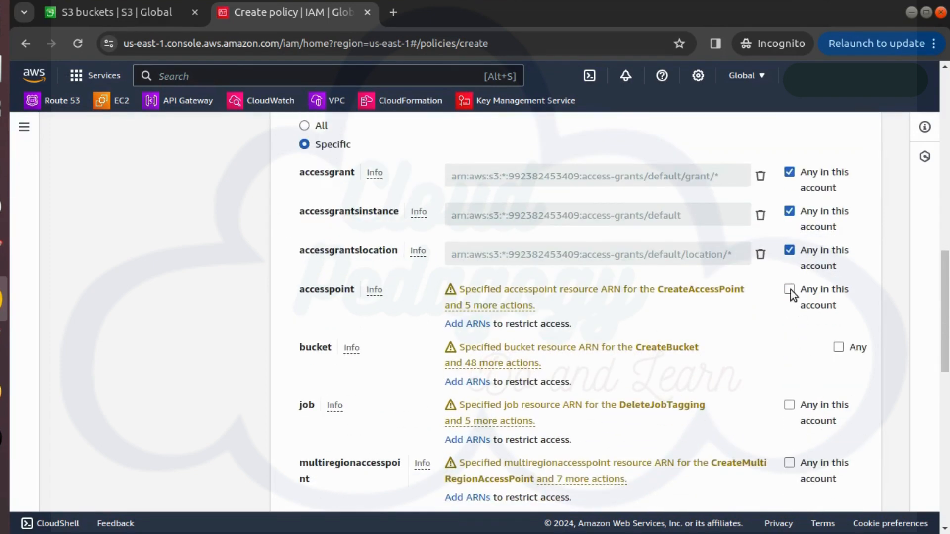
{"action": "left_click", "coordinate": [790, 289]}
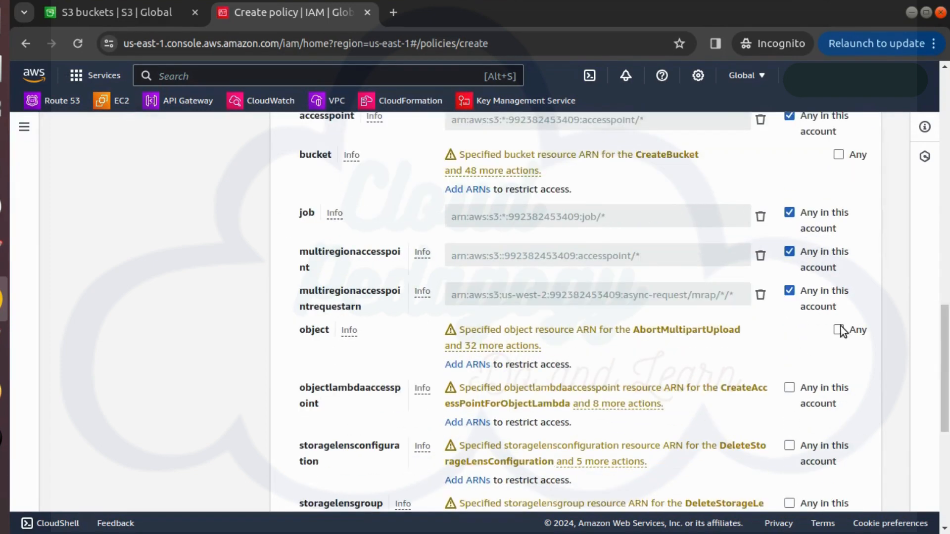
{"action": "left_click", "coordinate": [839, 330]}
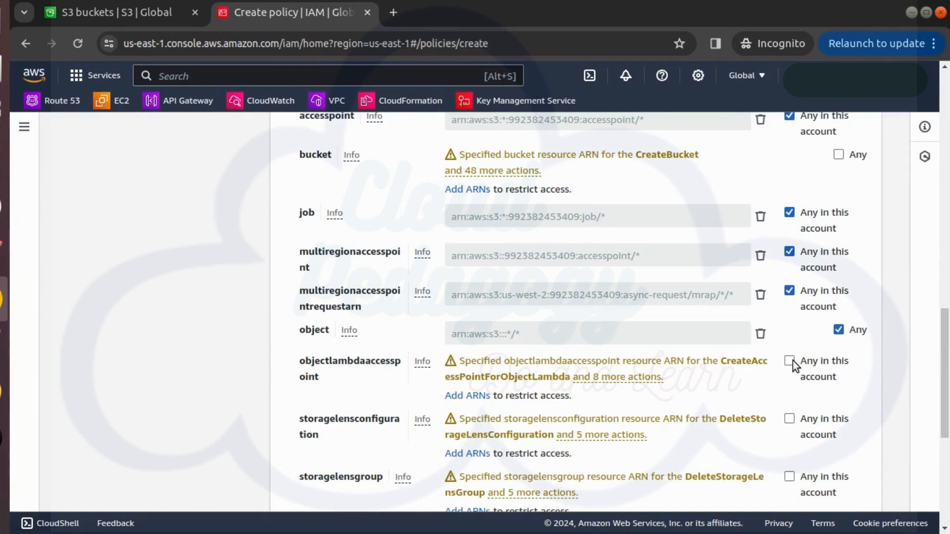
{"action": "left_click", "coordinate": [789, 361]}
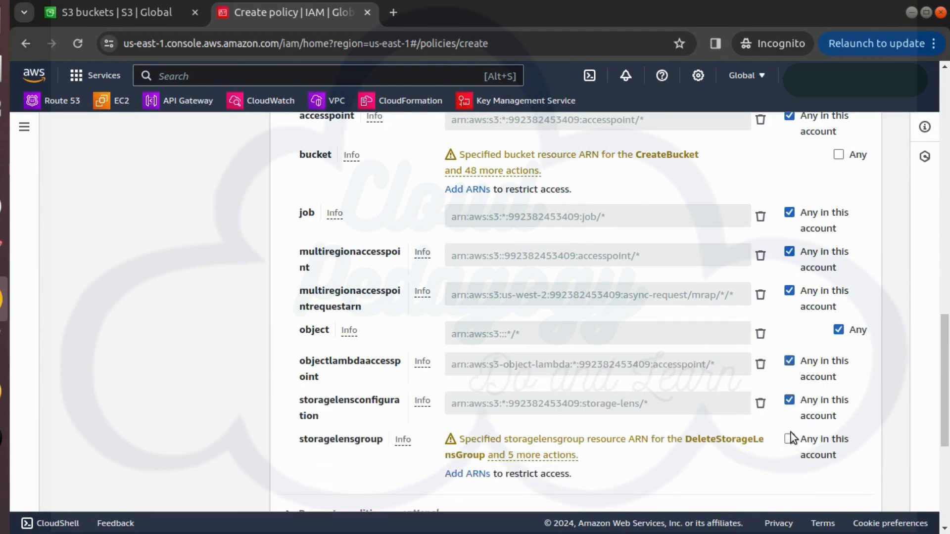
{"action": "left_click", "coordinate": [790, 439]}
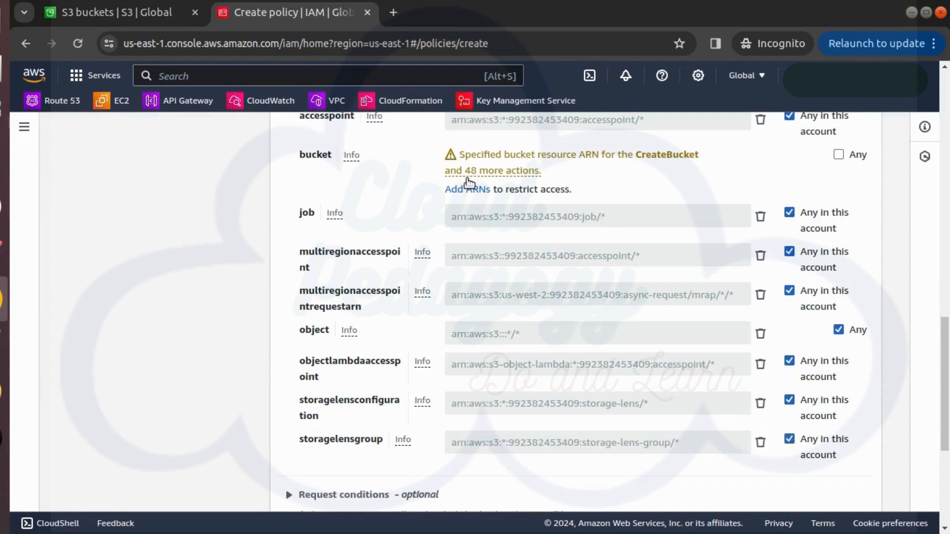
Copy the cp-devlogs bucket name from the S3 bucket list and add its ARN to the policy's bucket resources.
{"action": "scroll", "coordinate": [479, 203], "scroll_direction": "up", "scroll_amount": 3}
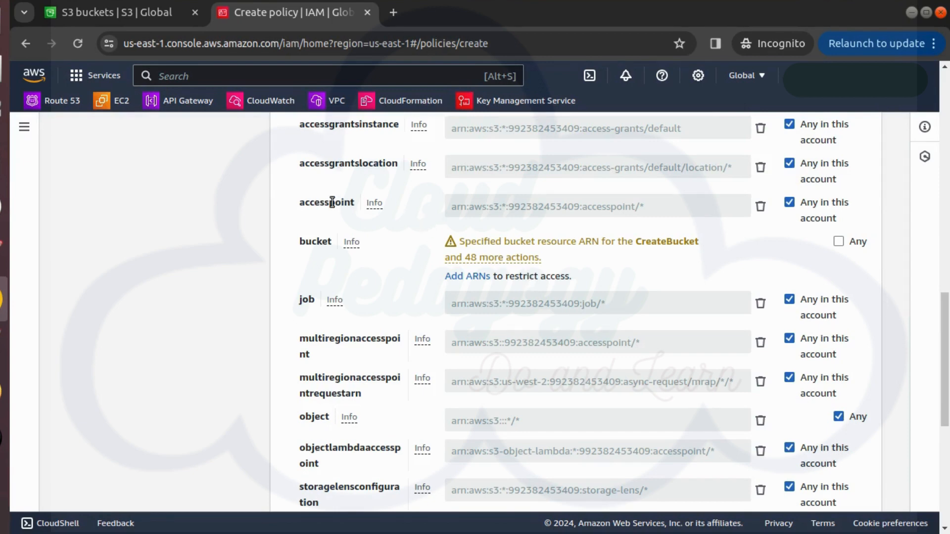
{"action": "left_click", "coordinate": [121, 9]}
{"action": "left_click_drag", "start_coordinate": [346, 405], "coordinate": [289, 403]}
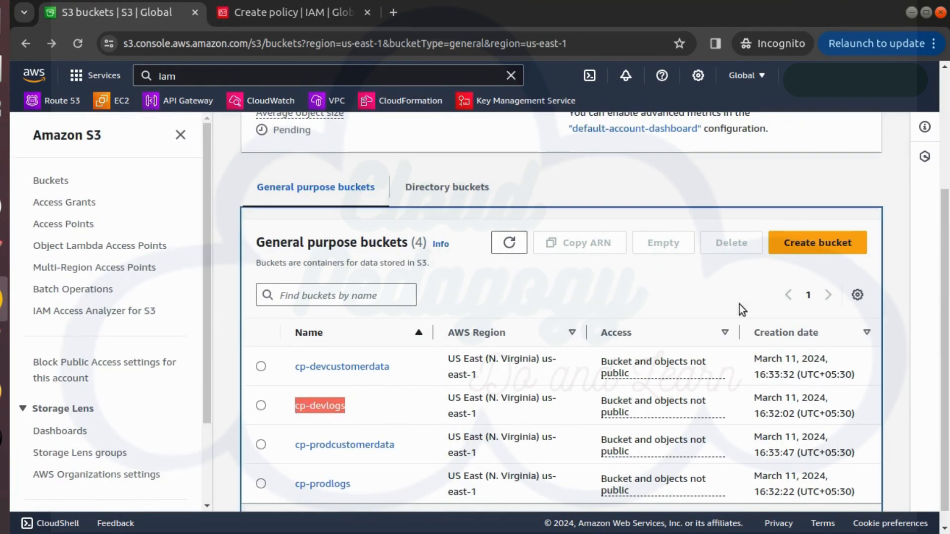
{"action": "left_click", "coordinate": [281, 20]}
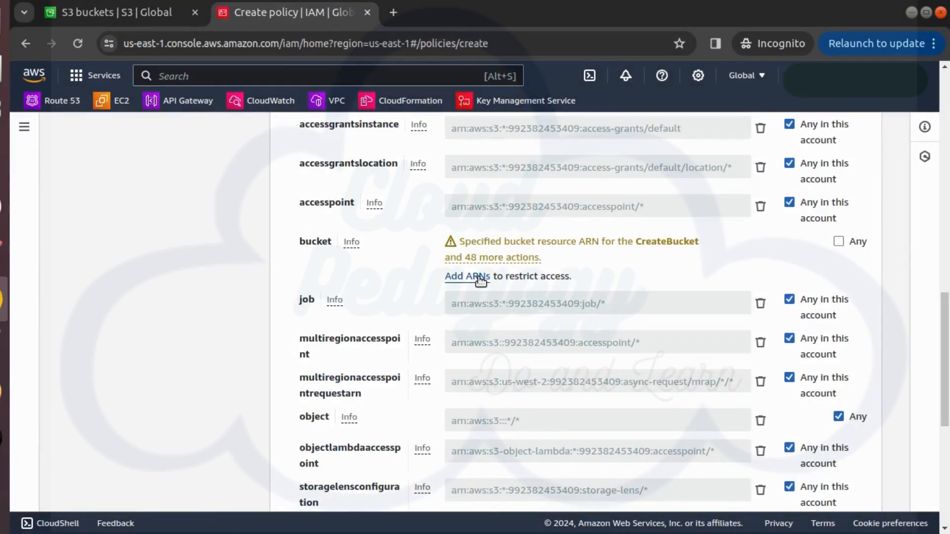
{"action": "left_click", "coordinate": [479, 278]}
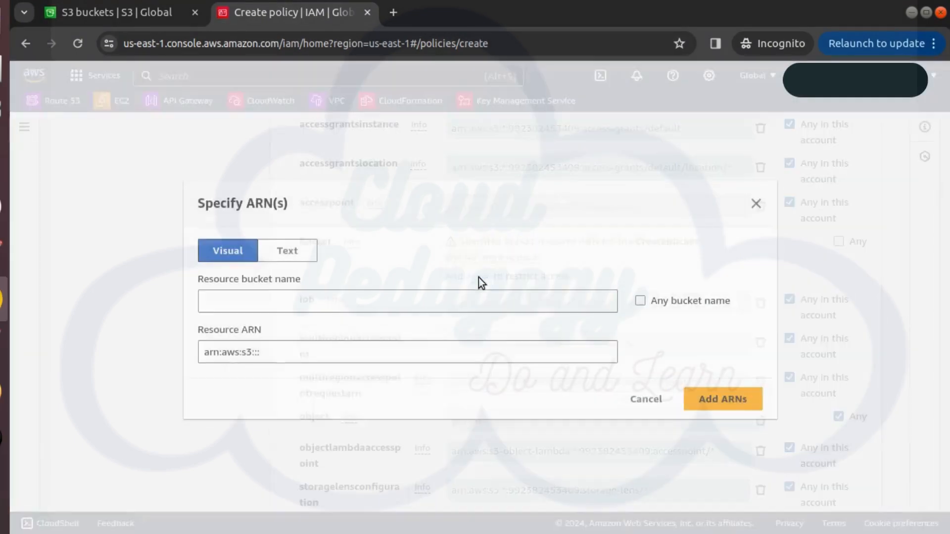
{"action": "left_click", "coordinate": [284, 304]}
{"action": "type", "text": "cp-devlogs"}
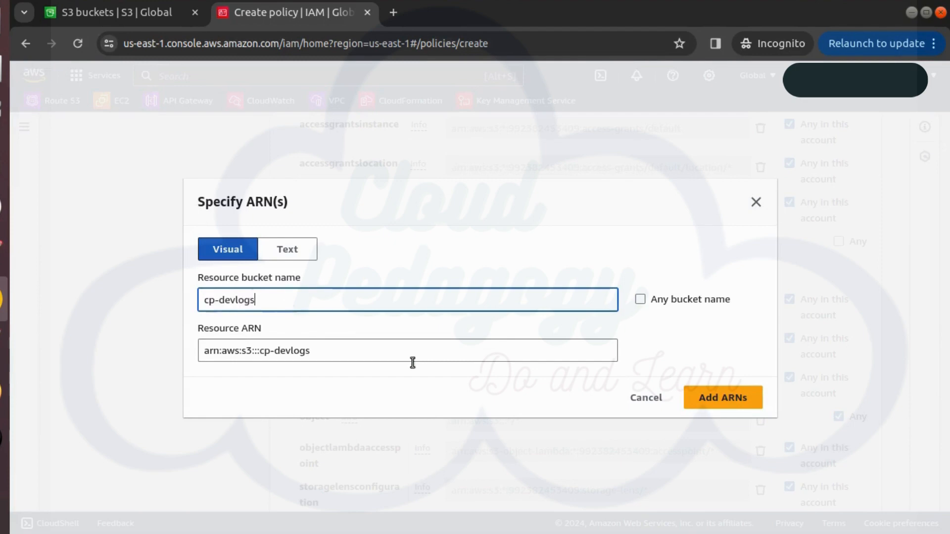
{"action": "left_click", "coordinate": [714, 404]}
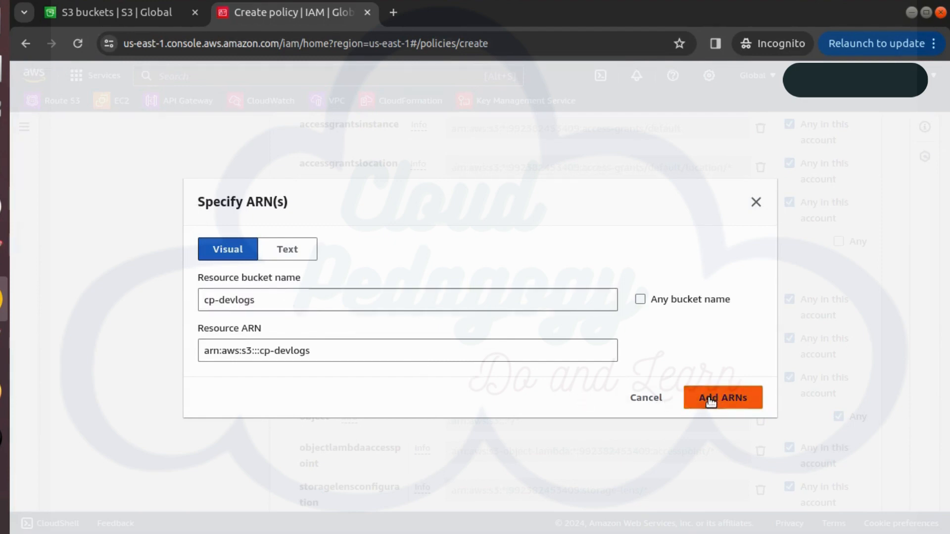
{"action": "left_click", "coordinate": [710, 401]}
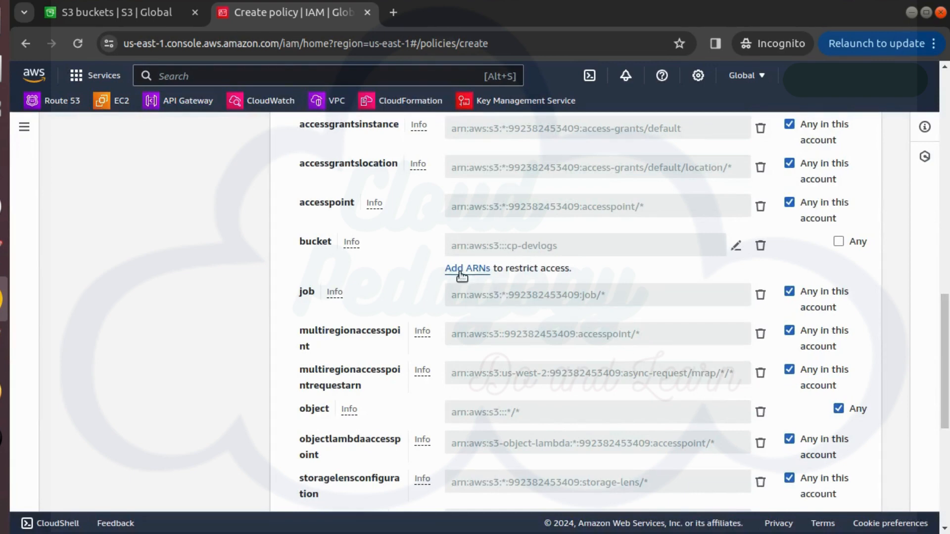
Copy the cp-devcustomerdata bucket name from the S3 bucket list and add its ARN as a second bucket resource.
{"action": "left_click", "coordinate": [106, 10]}
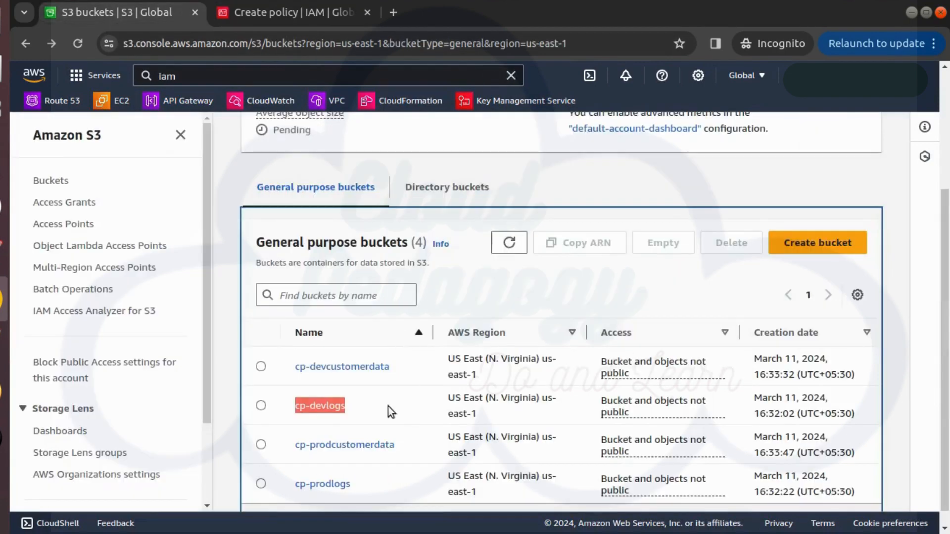
{"action": "left_click_drag", "start_coordinate": [389, 367], "coordinate": [294, 367]}
{"action": "key", "text": "ctrl+c"}
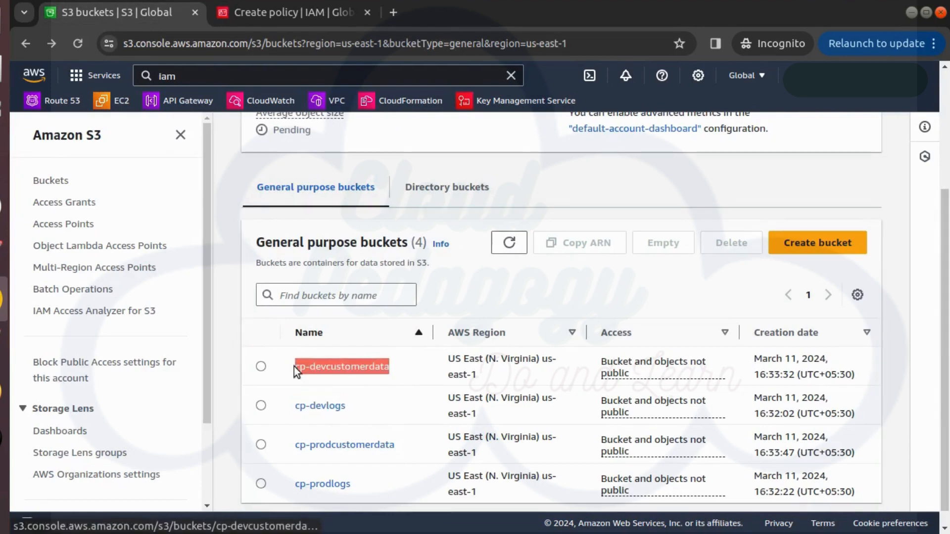
{"action": "left_click", "coordinate": [291, 12]}
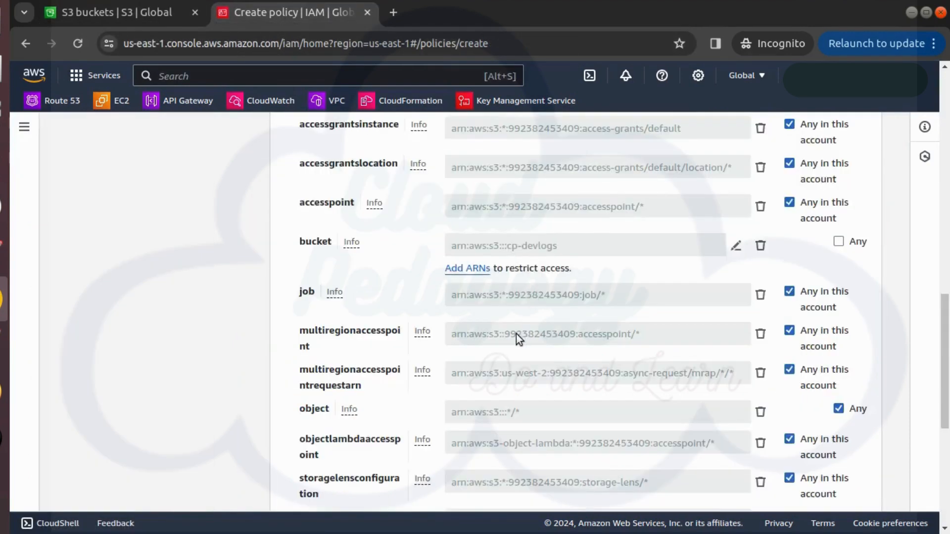
{"action": "left_click", "coordinate": [459, 269]}
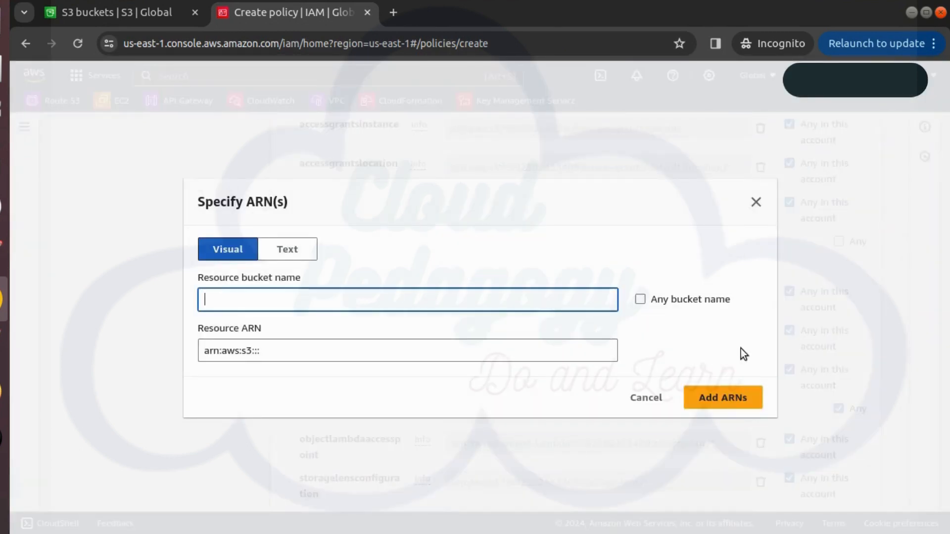
{"action": "key", "text": "ctrl+v"}
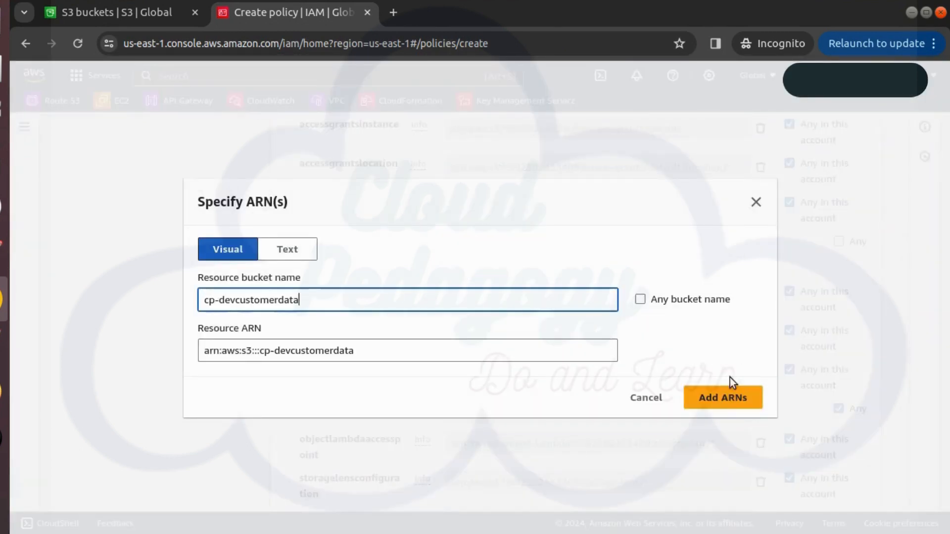
{"action": "left_click", "coordinate": [719, 402]}
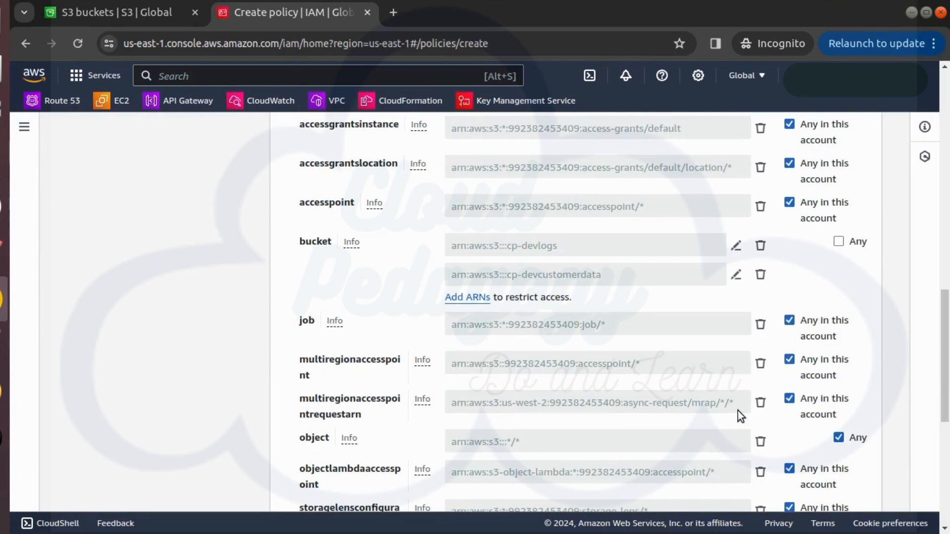
Name the policy cp-ProdRestrictedPolicy and create it.
{"action": "scroll", "coordinate": [738, 411], "scroll_direction": "down", "scroll_amount": 7}
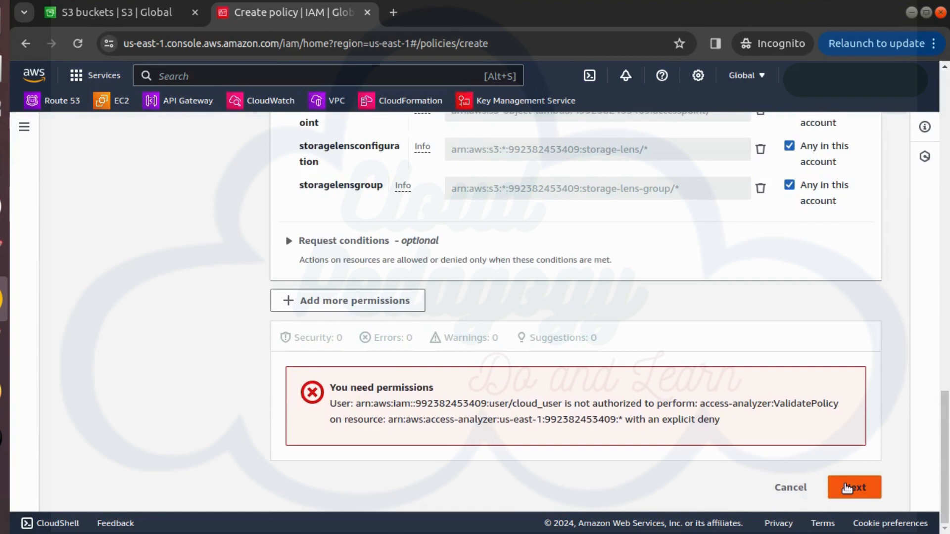
{"action": "left_click", "coordinate": [848, 488]}
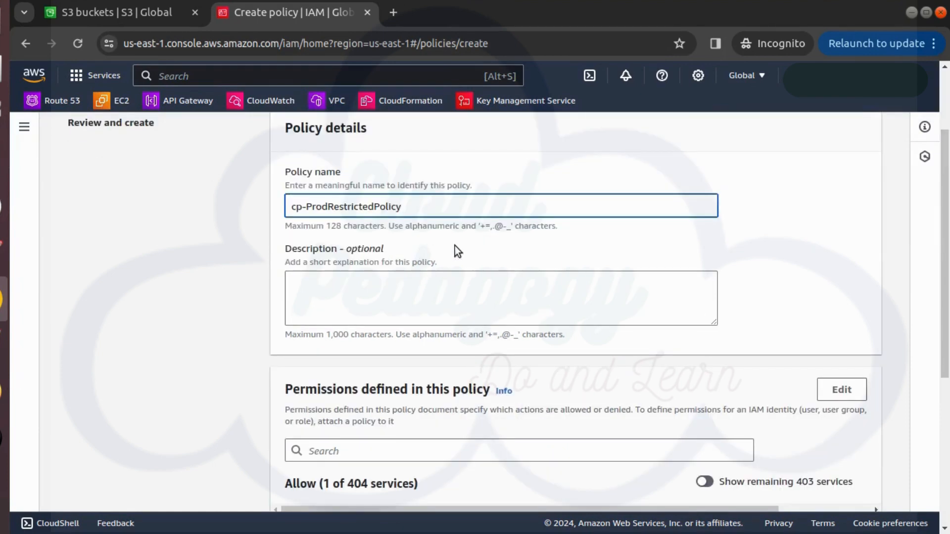
{"action": "scroll", "coordinate": [836, 302], "scroll_direction": "down", "scroll_amount": 5}
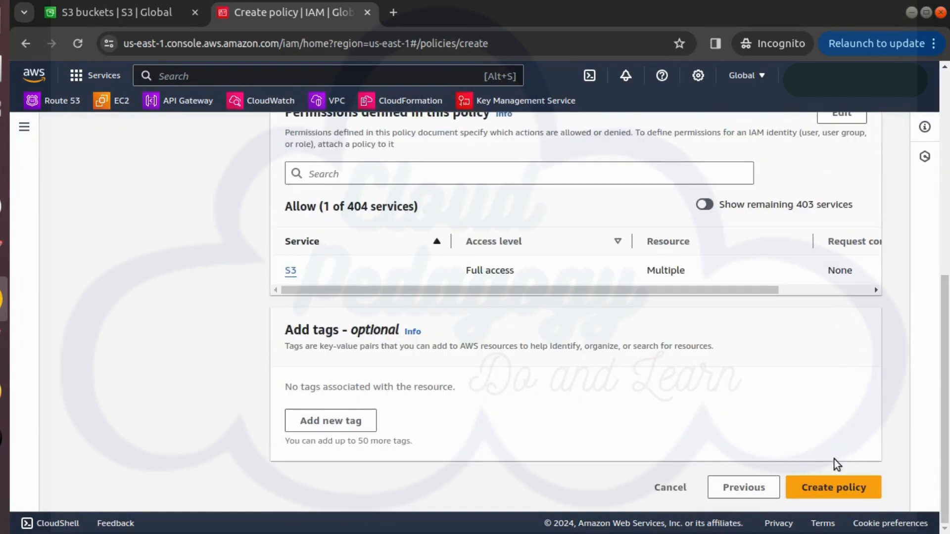
{"action": "left_click", "coordinate": [814, 487]}
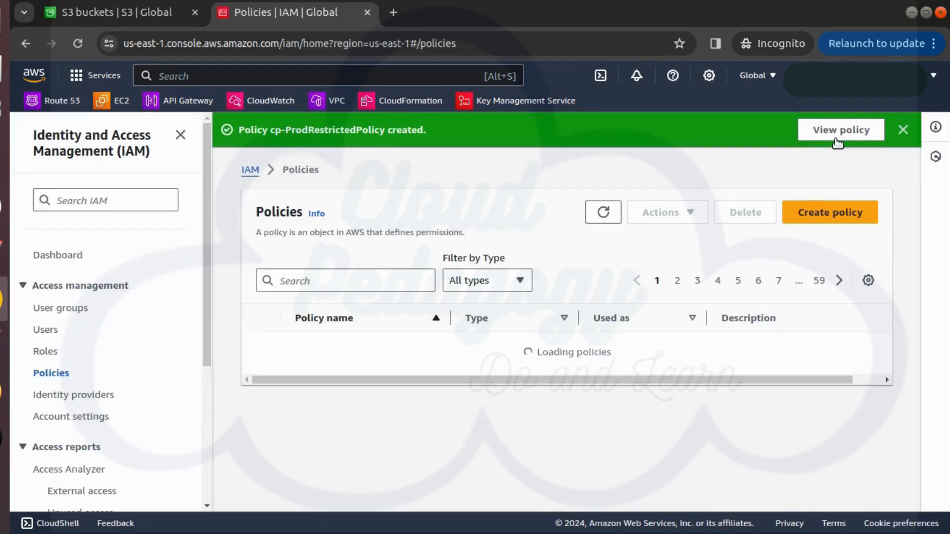
Attach the new cp-ProdRestrictedPolicy as a permissions policy to the IAM user cp-user1.
{"action": "left_click", "coordinate": [838, 143]}
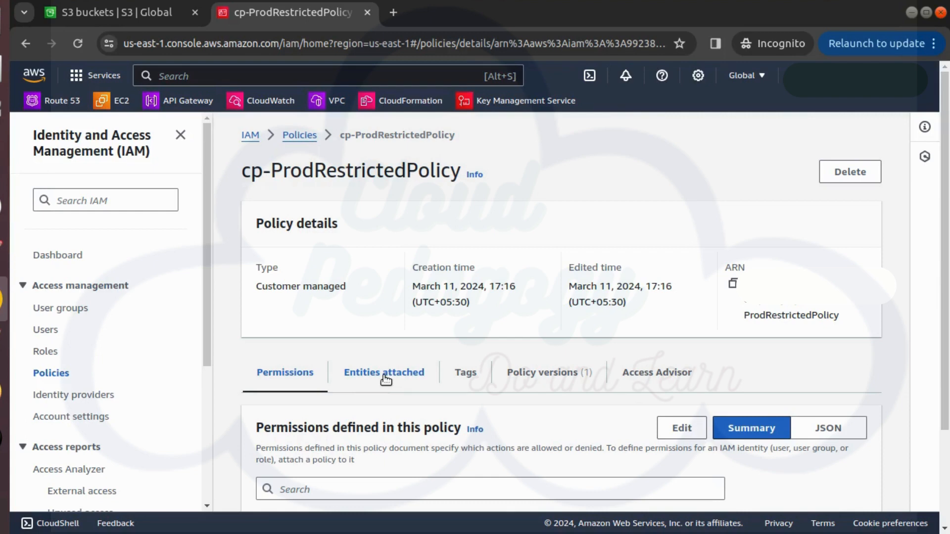
{"action": "left_click", "coordinate": [386, 380]}
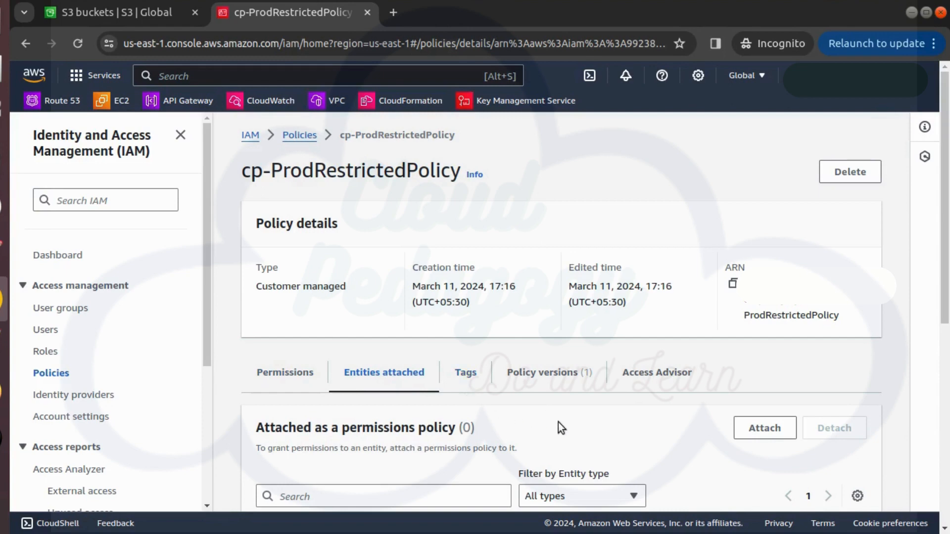
{"action": "scroll", "coordinate": [558, 423], "scroll_direction": "down", "scroll_amount": 5}
{"action": "scroll", "coordinate": [495, 344], "scroll_direction": "up", "scroll_amount": 2}
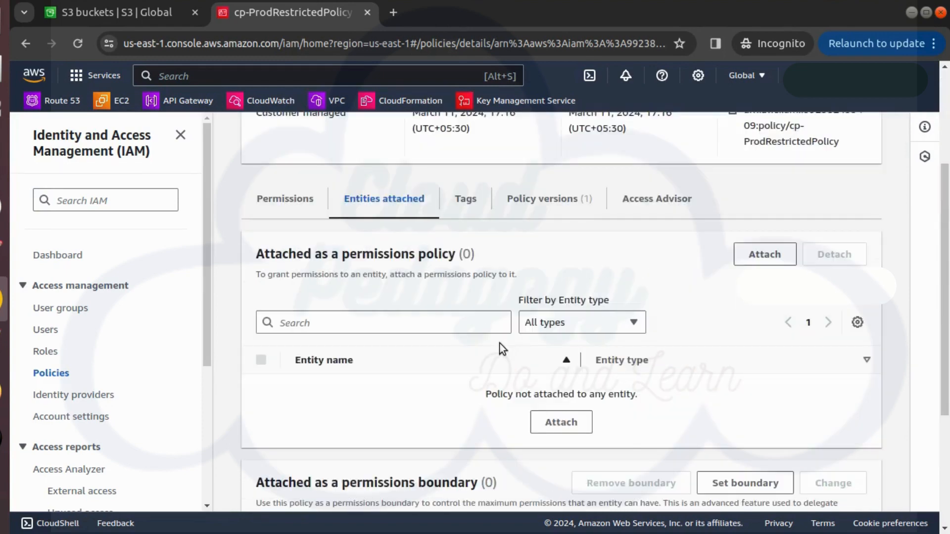
{"action": "left_click", "coordinate": [764, 255]}
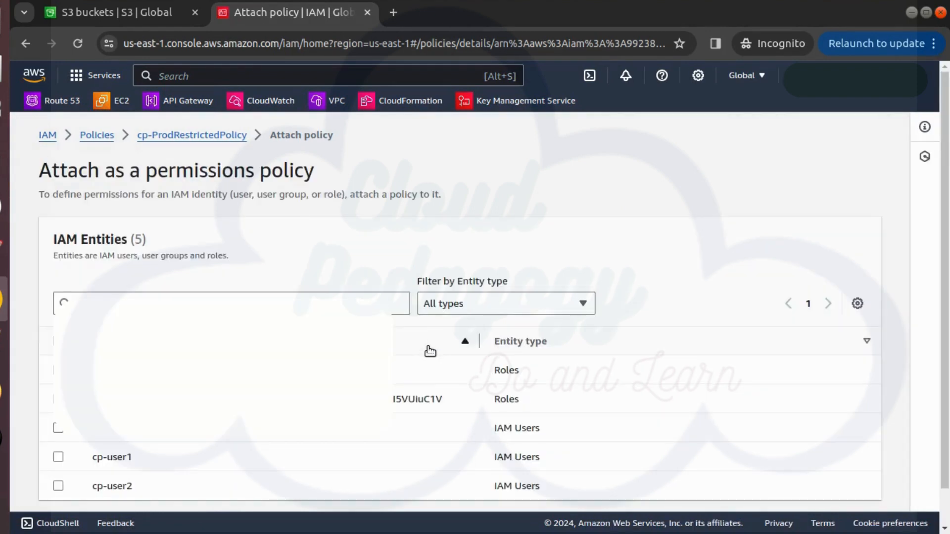
{"action": "left_click", "coordinate": [61, 460]}
{"action": "scroll", "coordinate": [820, 490], "scroll_direction": "down", "scroll_amount": 1}
{"action": "left_click", "coordinate": [820, 490]}
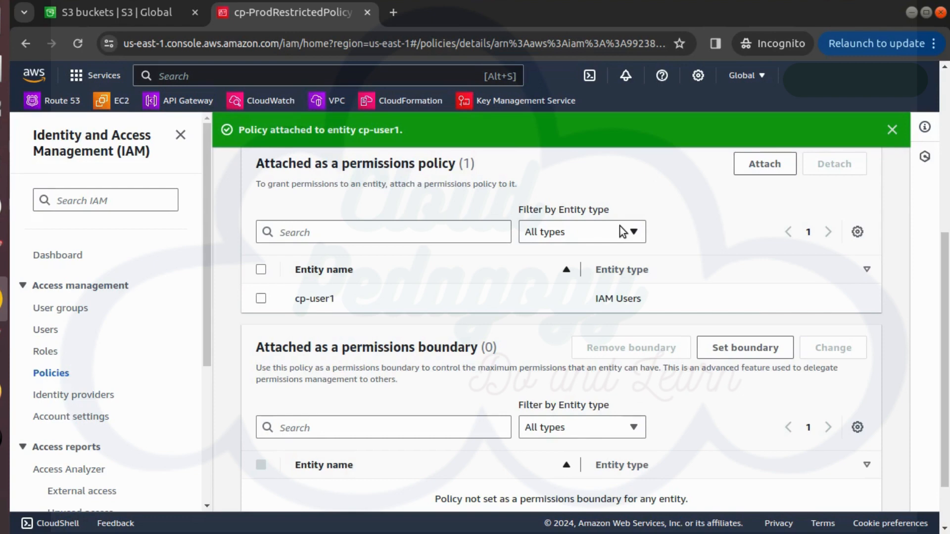
Start a new IAM role with AWS account as the trusted entity type, trusting this account.
{"action": "left_click", "coordinate": [44, 351]}
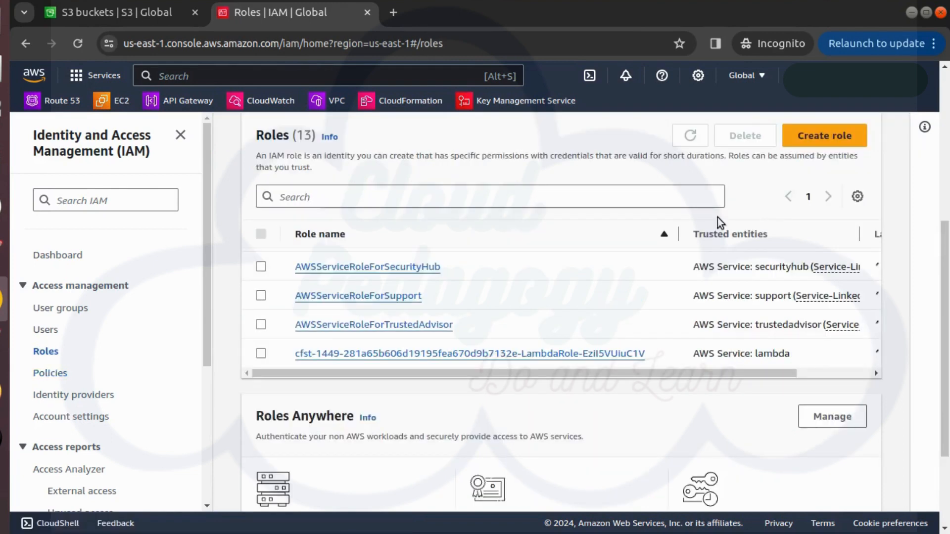
{"action": "left_click", "coordinate": [805, 141]}
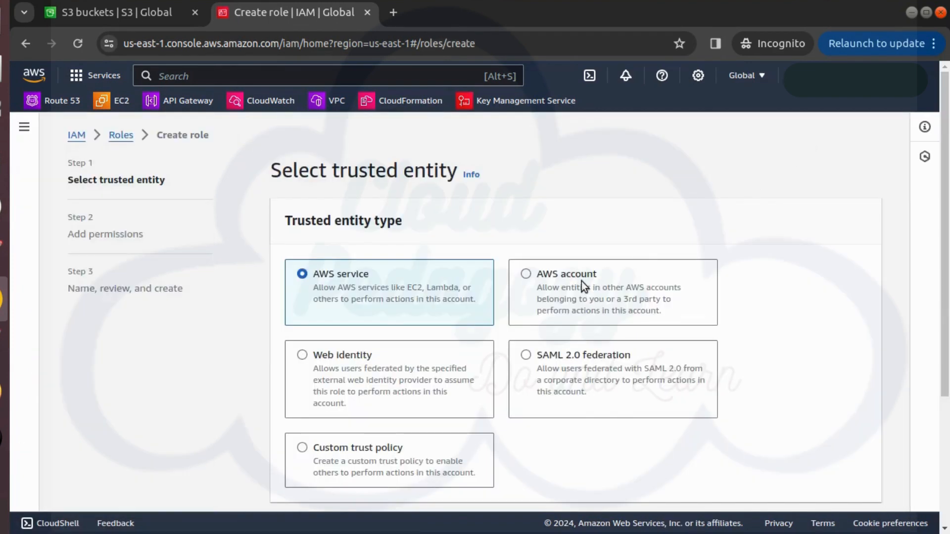
{"action": "left_click", "coordinate": [568, 278]}
{"action": "scroll", "coordinate": [557, 412], "scroll_direction": "down", "scroll_amount": 5}
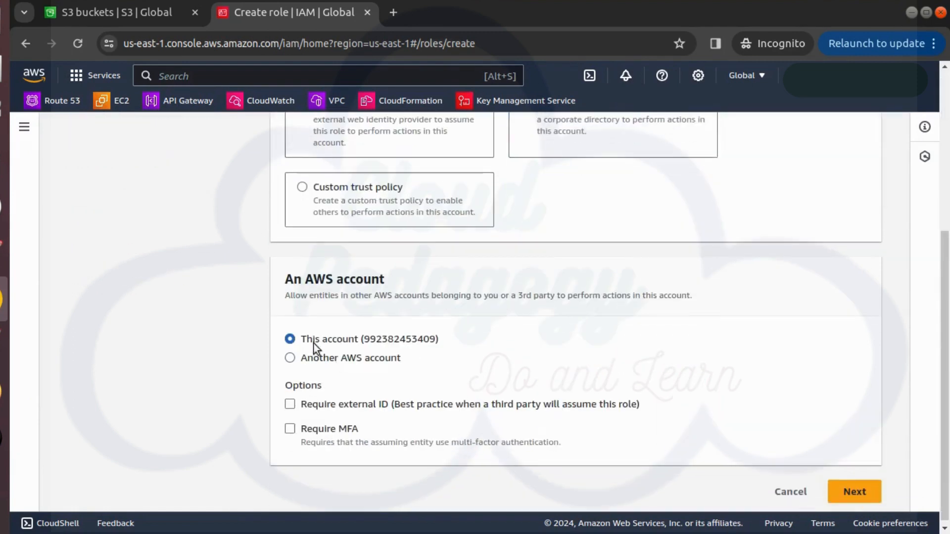
{"action": "double_click", "coordinate": [411, 338]}
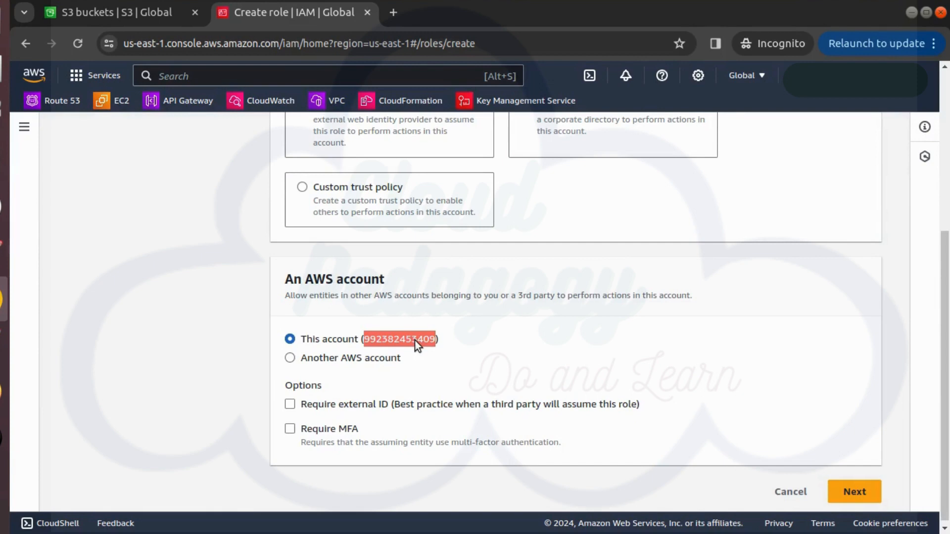
{"action": "key", "text": "ctrl+c"}
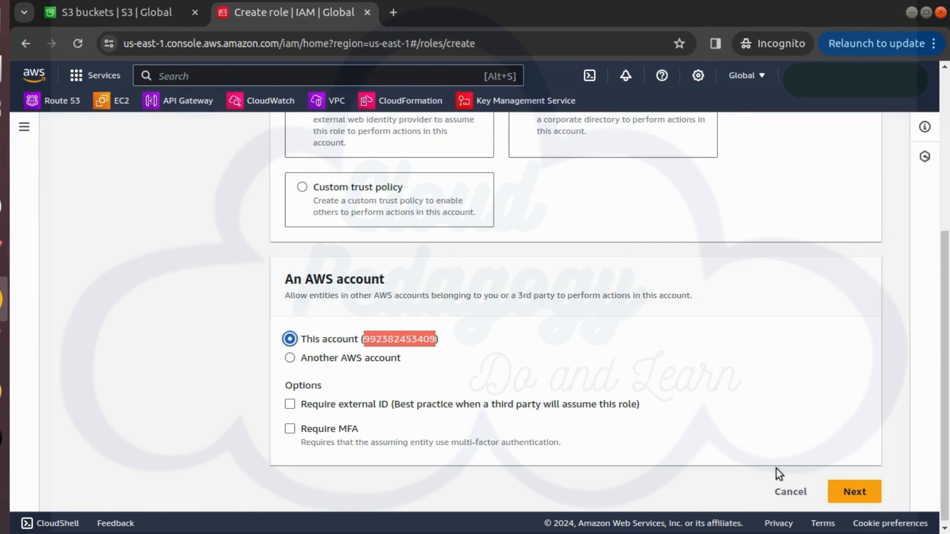
{"action": "left_click", "coordinate": [862, 499]}
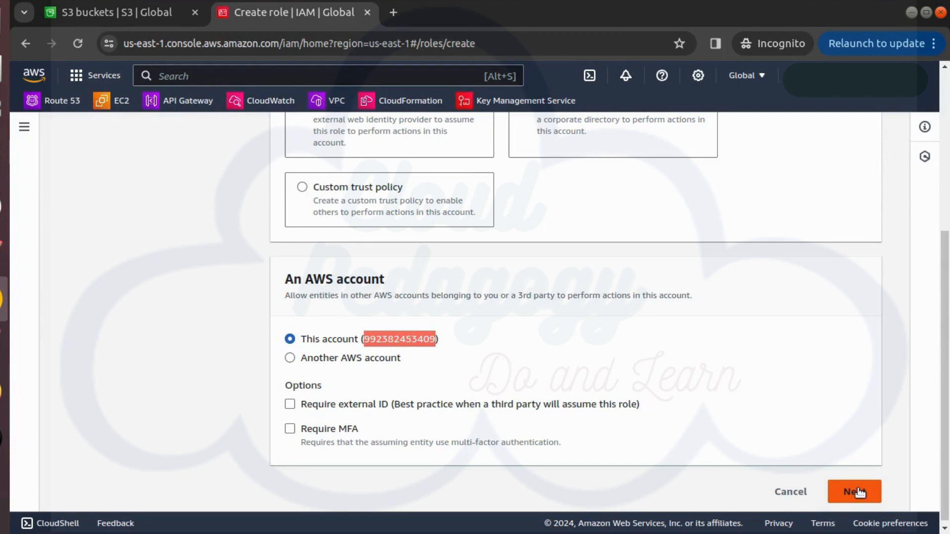
{"action": "left_click", "coordinate": [861, 495]}
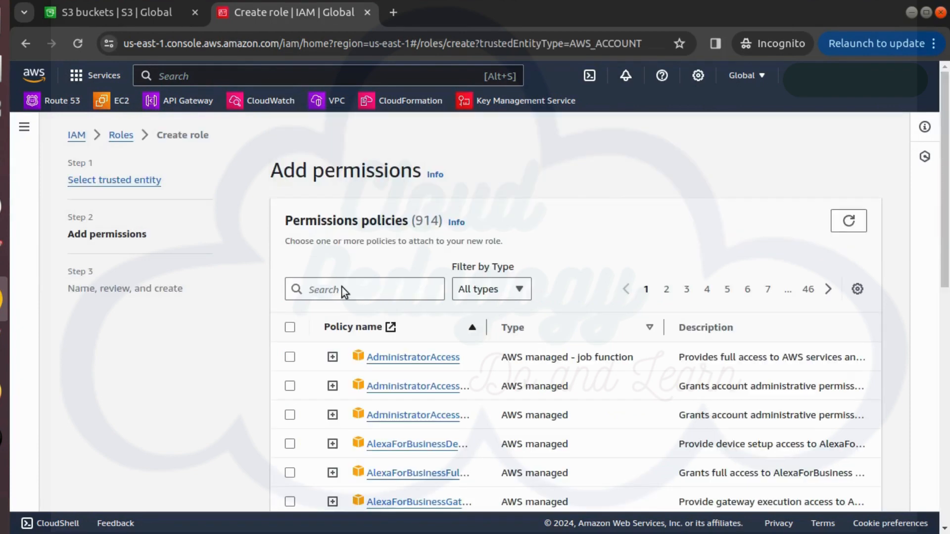
Find cp-ProdRestrictedPolicy by filtering the policies for "cp" and add it to the role's permissions.
{"action": "left_click", "coordinate": [331, 291]}
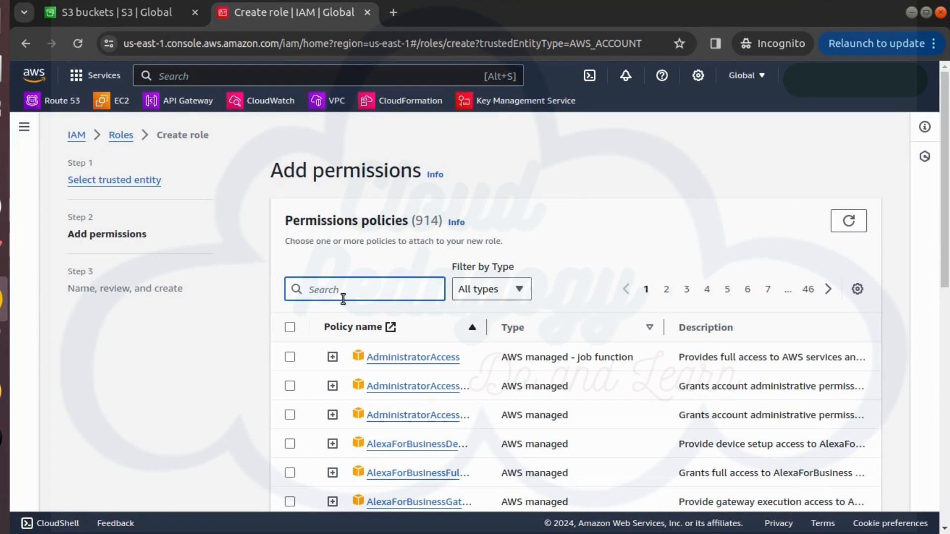
{"action": "type", "text": "cp"}
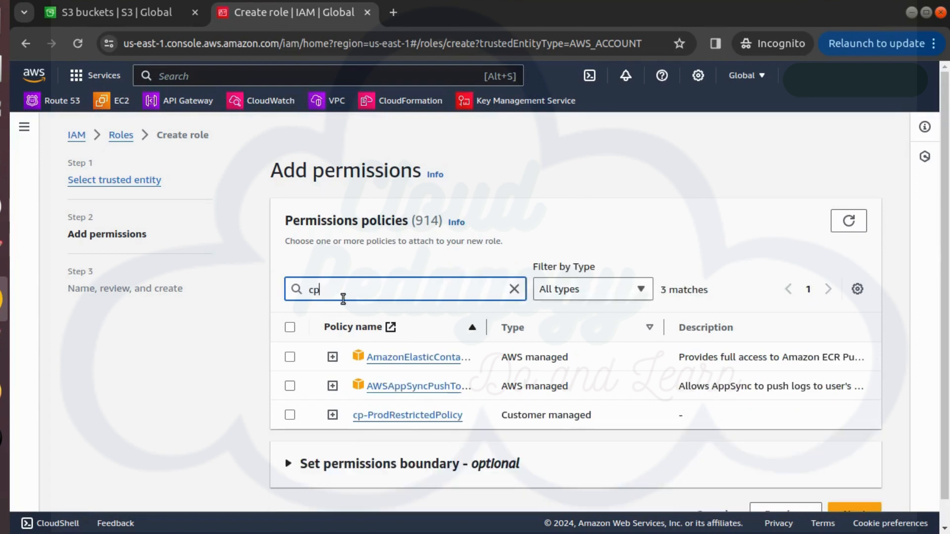
{"action": "left_click", "coordinate": [289, 416]}
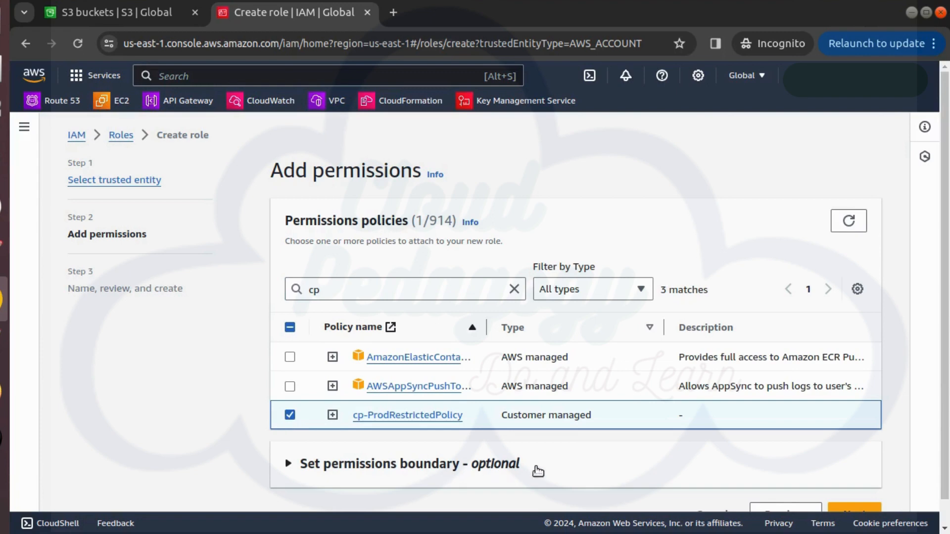
{"action": "scroll", "coordinate": [538, 471], "scroll_direction": "down", "scroll_amount": 1}
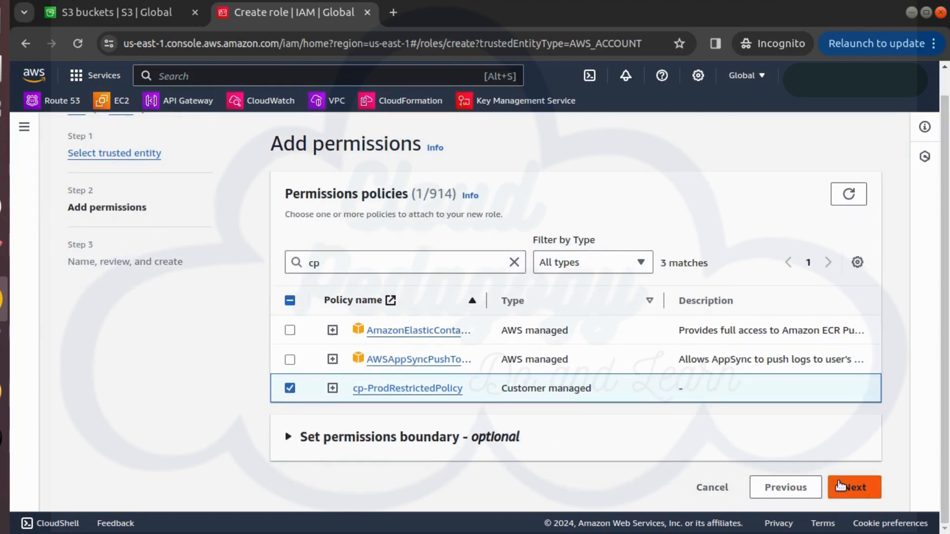
{"action": "left_click", "coordinate": [840, 486]}
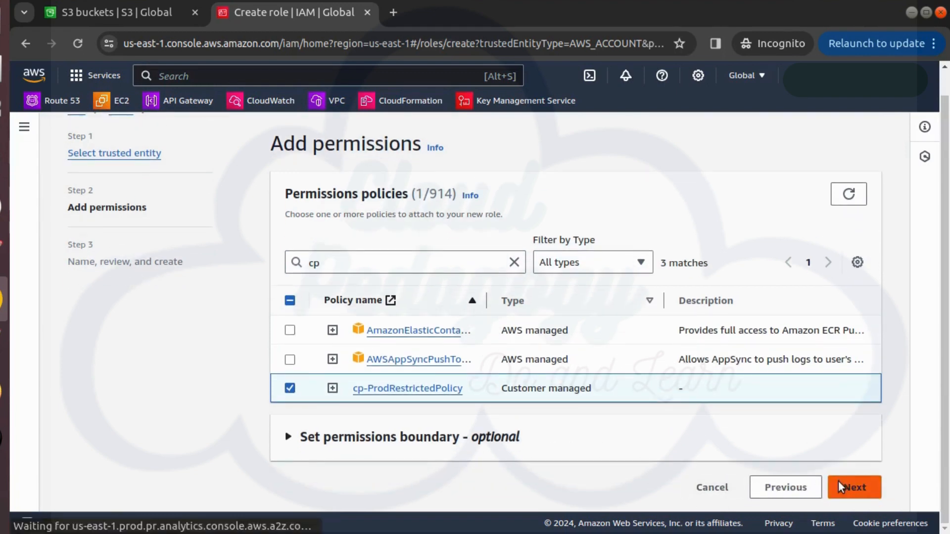
Name the role cp-ProdRestrictedRole and create it.
{"action": "left_click", "coordinate": [368, 272]}
{"action": "key", "text": "ctrl+v"}
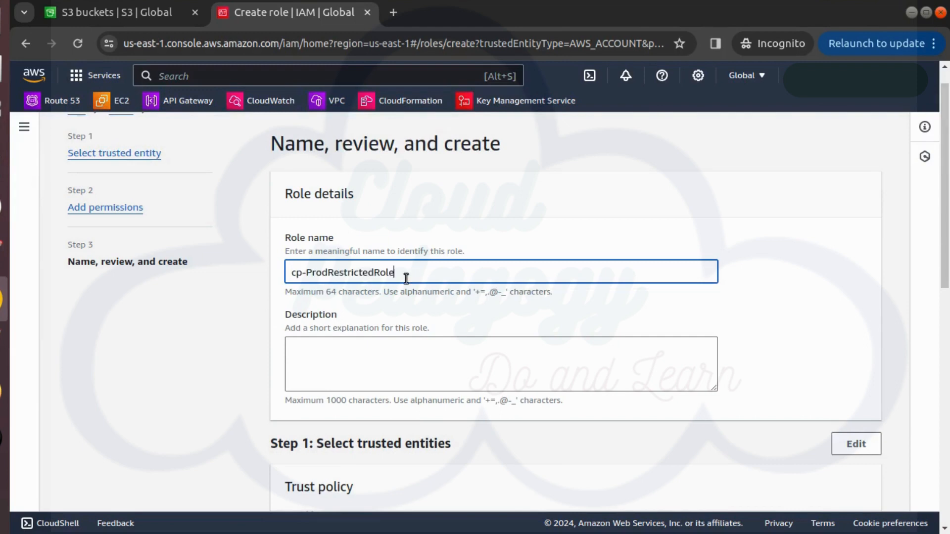
{"action": "scroll", "coordinate": [792, 447], "scroll_direction": "down", "scroll_amount": 5}
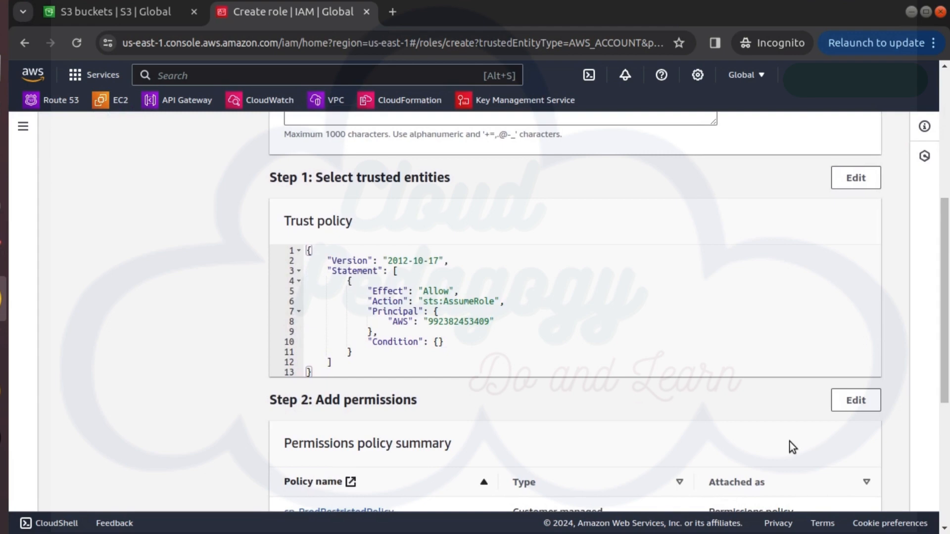
{"action": "scroll", "coordinate": [790, 442], "scroll_direction": "down", "scroll_amount": 5}
{"action": "left_click", "coordinate": [863, 488]}
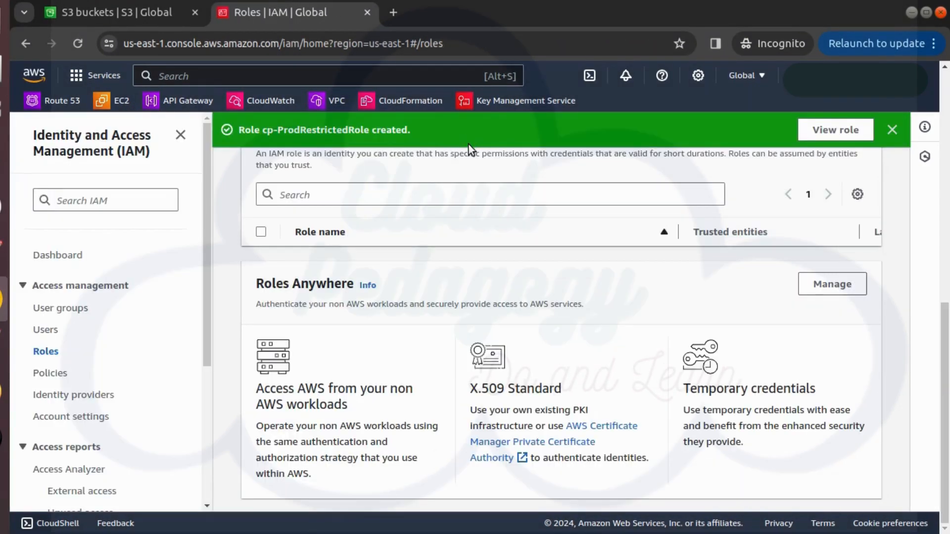
Copy the ARN of the IAM user cp-user2 from its details and review its permissions policies.
{"action": "left_click", "coordinate": [45, 329]}
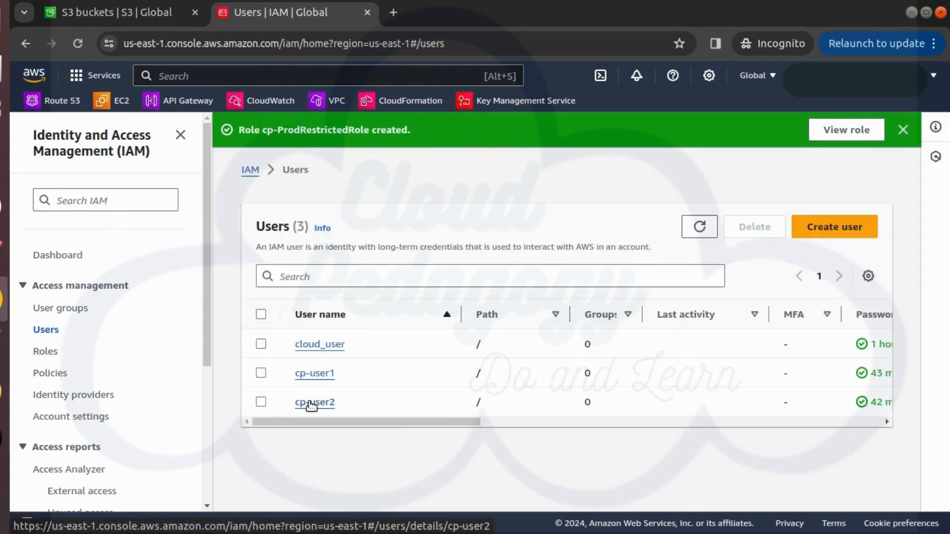
{"action": "left_click", "coordinate": [311, 404]}
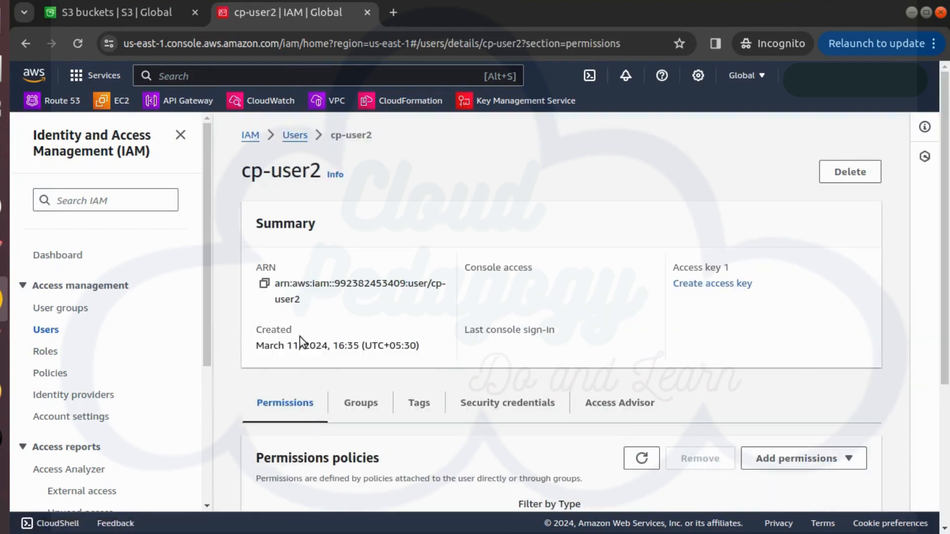
{"action": "left_click", "coordinate": [266, 284]}
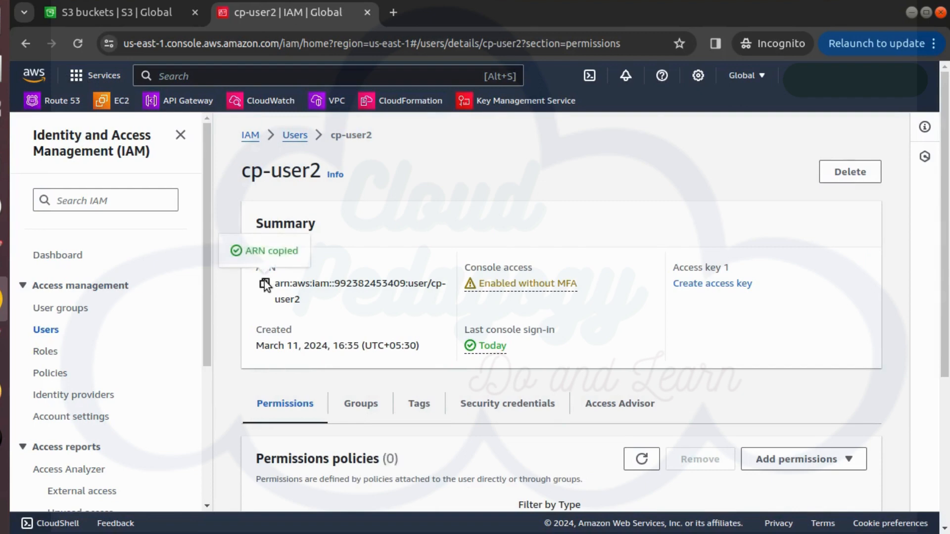
{"action": "scroll", "coordinate": [267, 286], "scroll_direction": "down", "scroll_amount": 5}
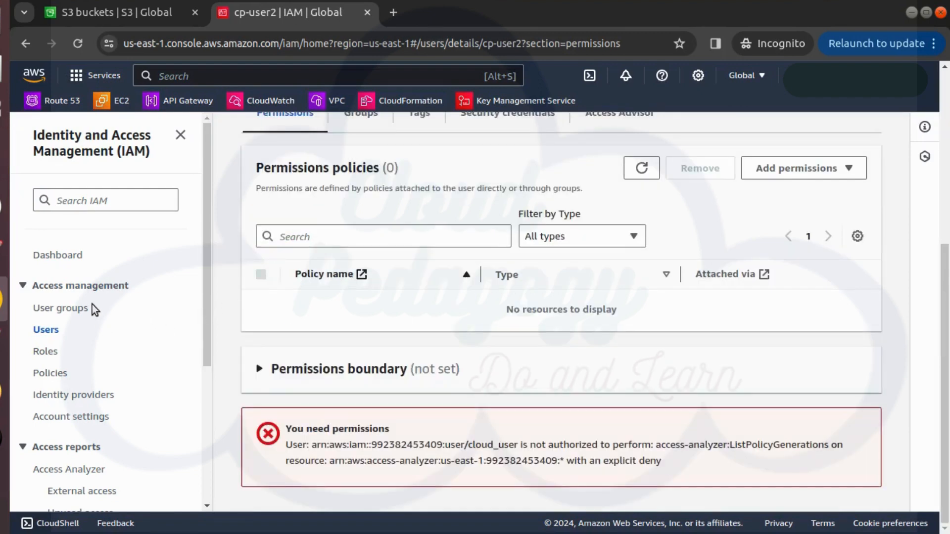
Replace the root principal in cp-ProdRestrictedRole's trust policy with the copied ARN of cp-user2 and update the policy.
{"action": "left_click", "coordinate": [45, 351]}
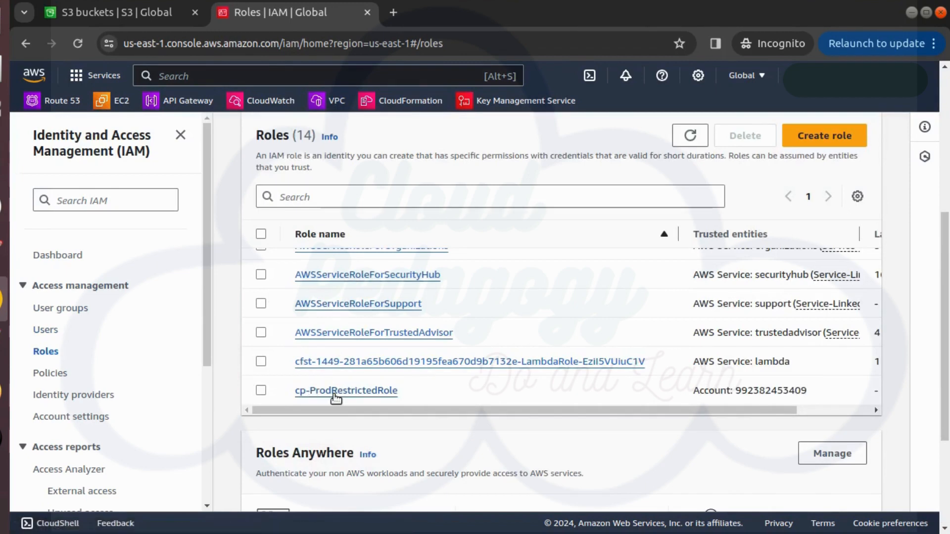
{"action": "left_click", "coordinate": [367, 393]}
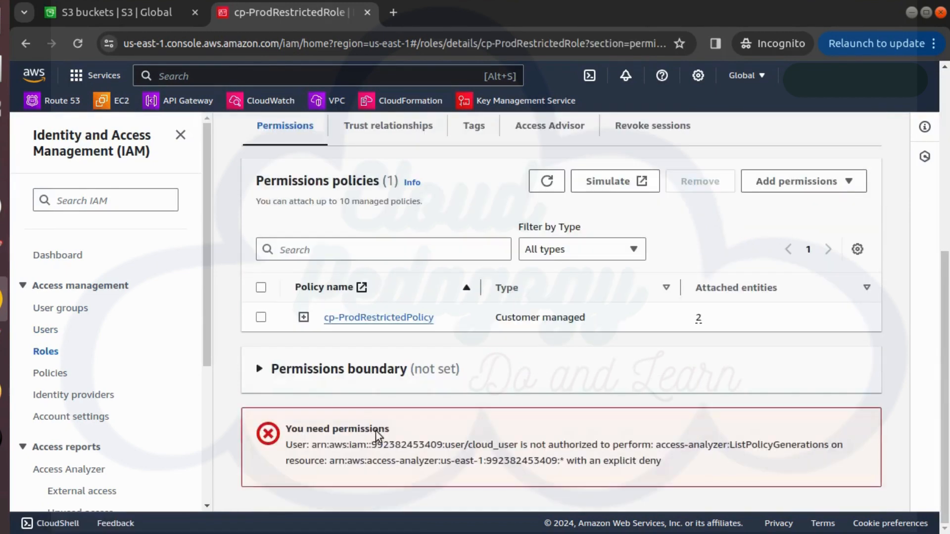
{"action": "scroll", "coordinate": [399, 245], "scroll_direction": "up", "scroll_amount": 2}
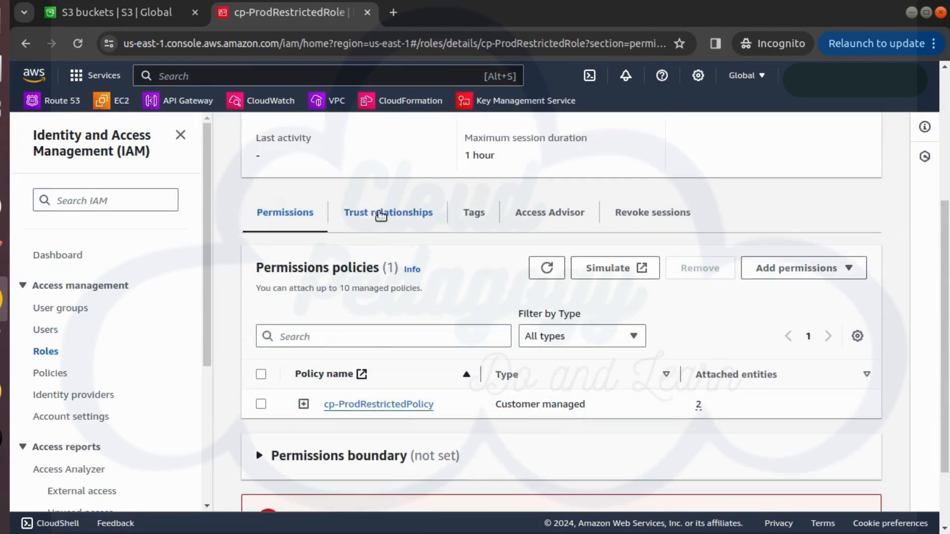
{"action": "left_click", "coordinate": [380, 214]}
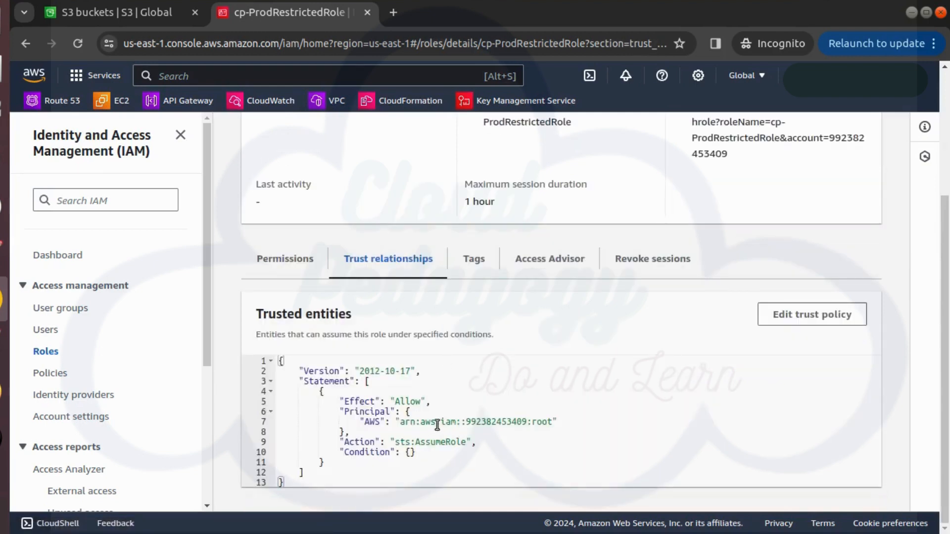
{"action": "left_click", "coordinate": [799, 316]}
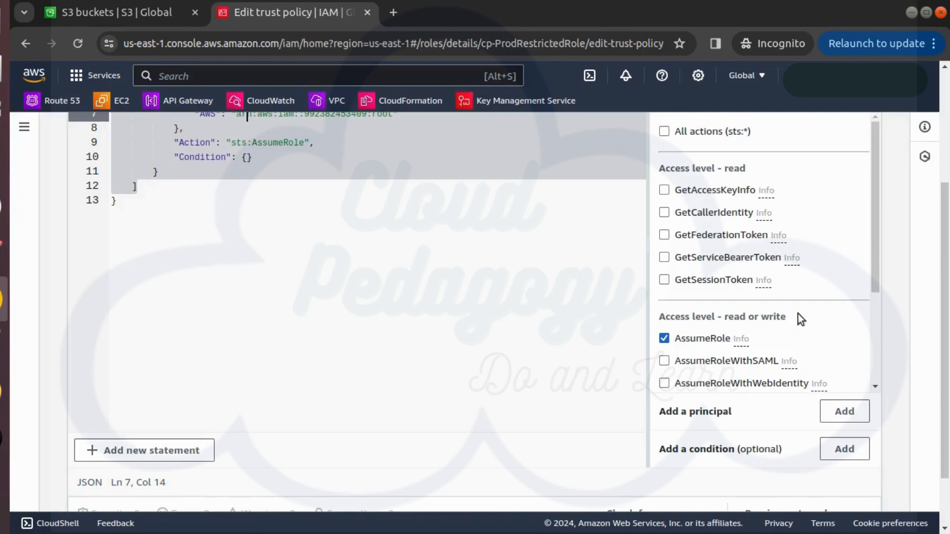
{"action": "scroll", "coordinate": [337, 250], "scroll_direction": "up", "scroll_amount": 4}
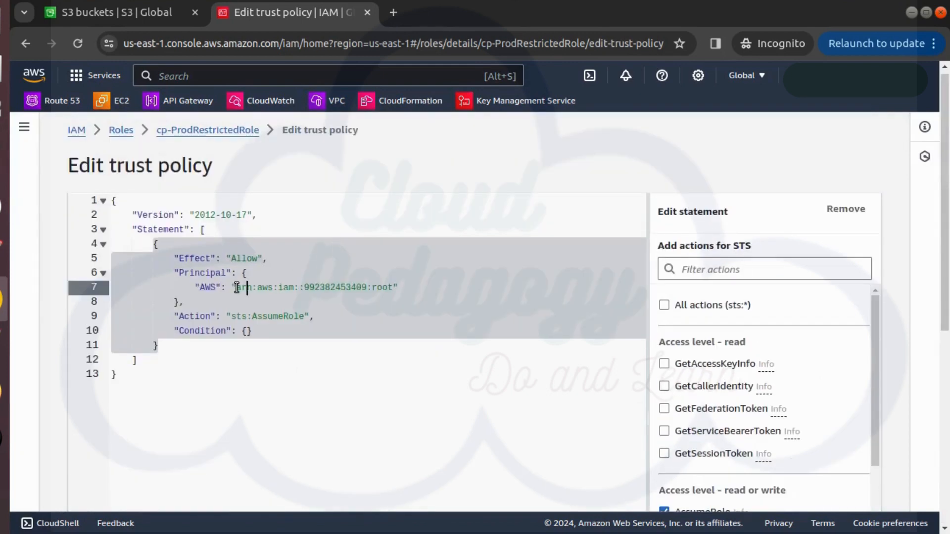
{"action": "left_click_drag", "start_coordinate": [236, 288], "coordinate": [394, 287]}
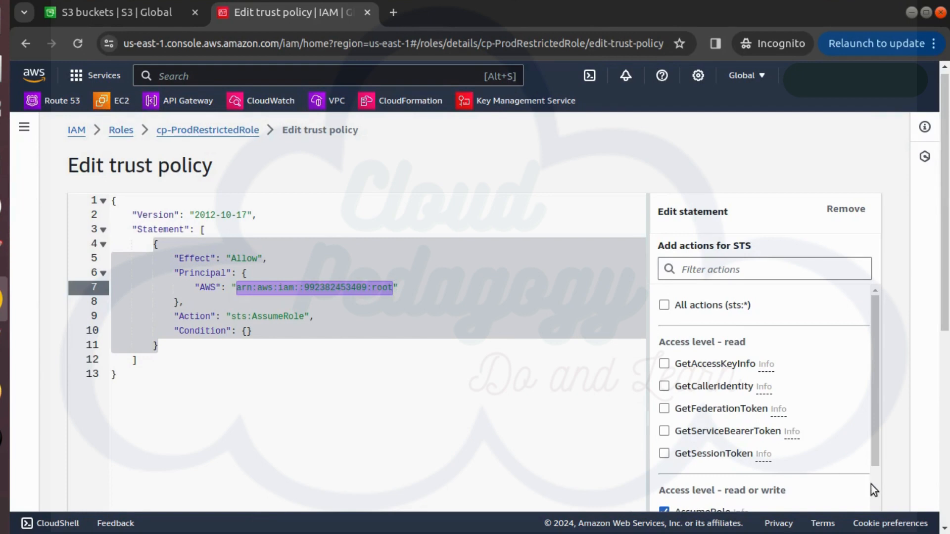
{"action": "key", "text": "ctrl+v"}
{"action": "scroll", "coordinate": [535, 356], "scroll_direction": "down", "scroll_amount": 7}
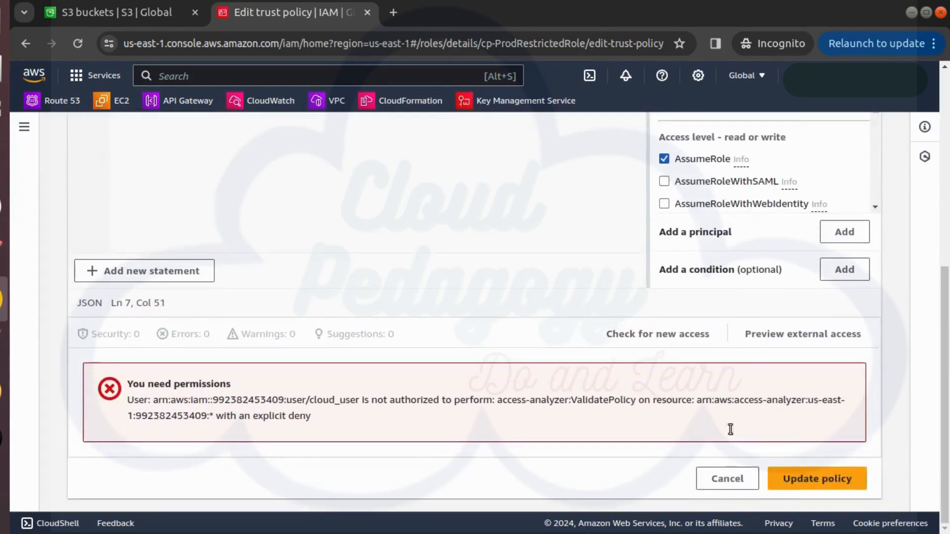
{"action": "left_click", "coordinate": [835, 489]}
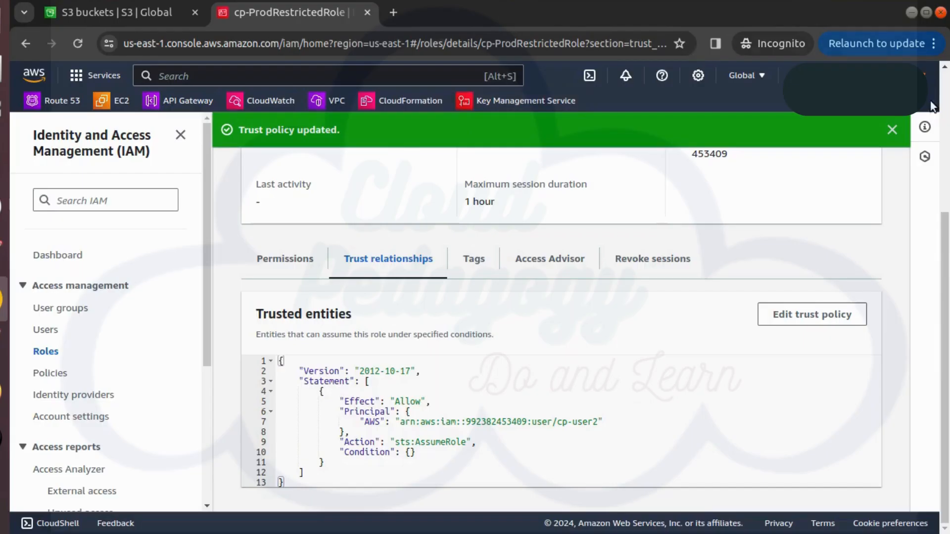
Sign out of the current account and sign in as IAM user cp-user1 with the account ID and password.
{"action": "left_click", "coordinate": [926, 78]}
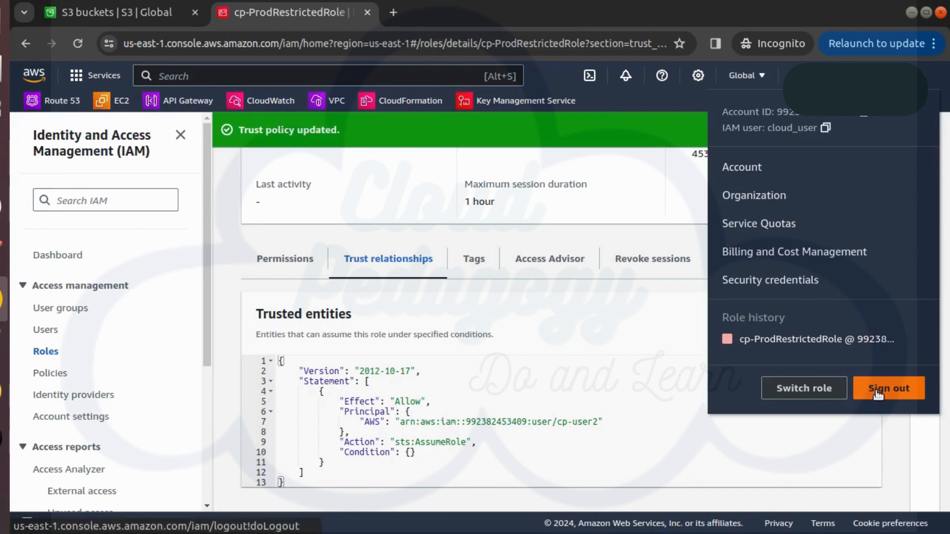
{"action": "left_click", "coordinate": [906, 390]}
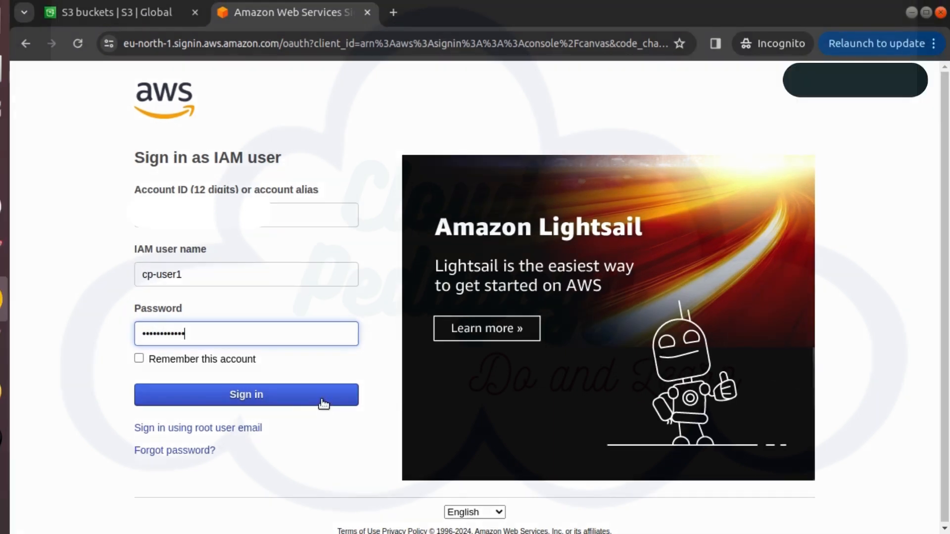
{"action": "left_click", "coordinate": [318, 401]}
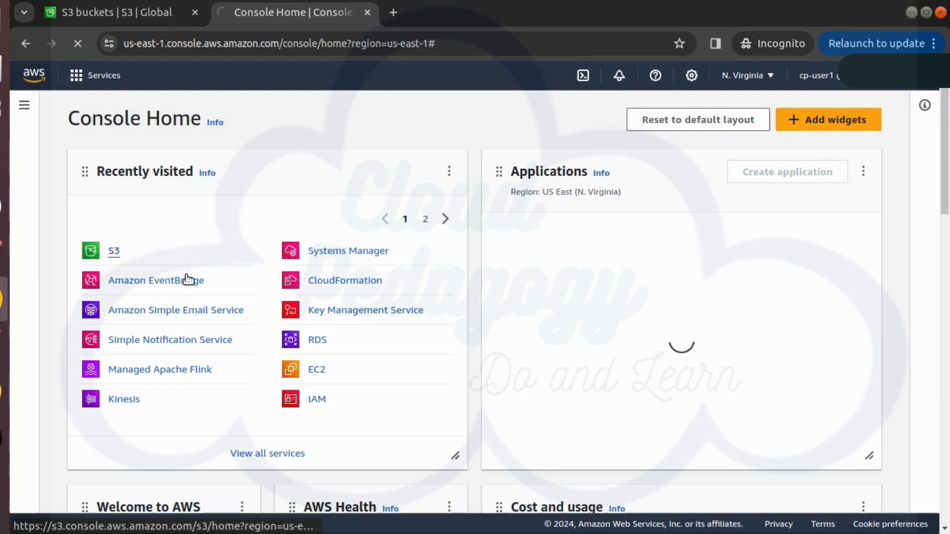
Close the surplus browser tab and open the cp-prodcustomerdata bucket to check whether cp-user1 can list its objects.
{"action": "key", "text": "ctrl+w"}
{"action": "scroll", "coordinate": [711, 367], "scroll_direction": "down", "scroll_amount": 1}
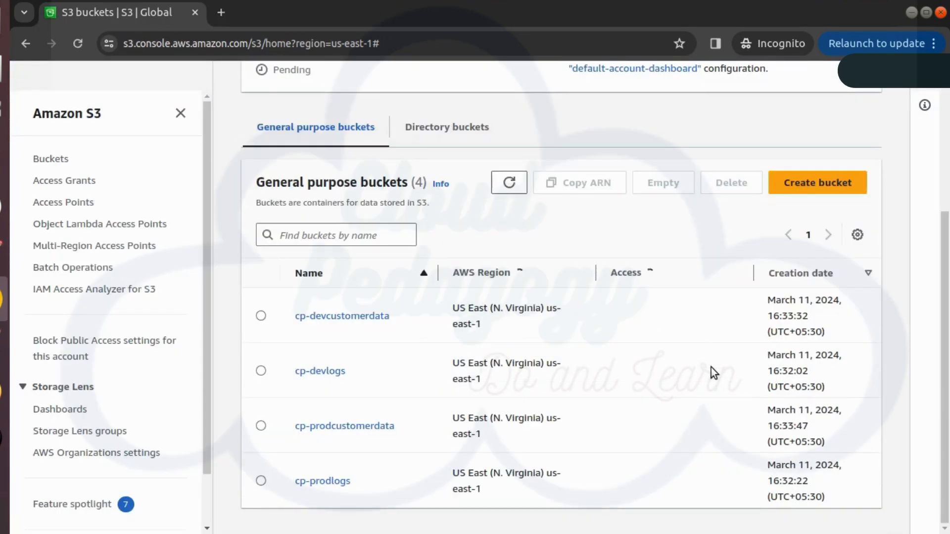
{"action": "left_click", "coordinate": [348, 428]}
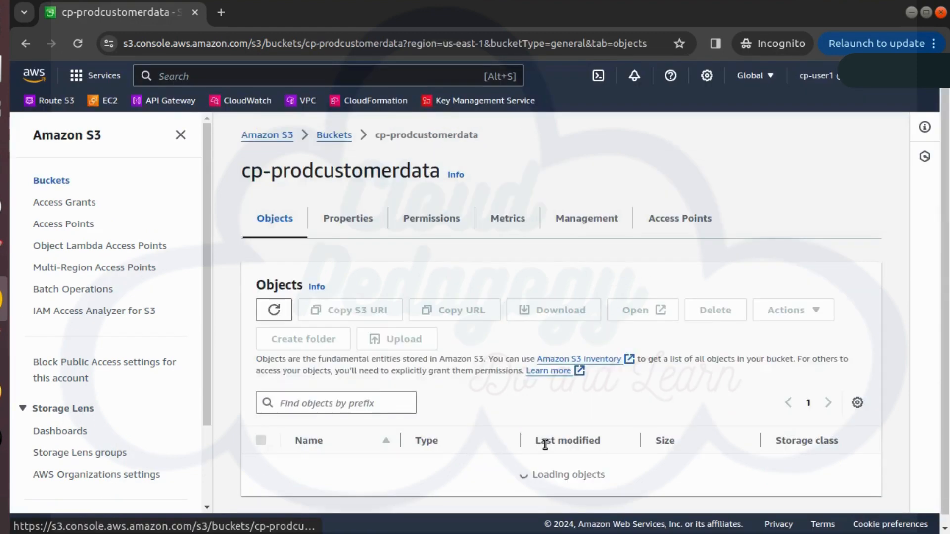
{"action": "scroll", "coordinate": [547, 447], "scroll_direction": "down", "scroll_amount": 2}
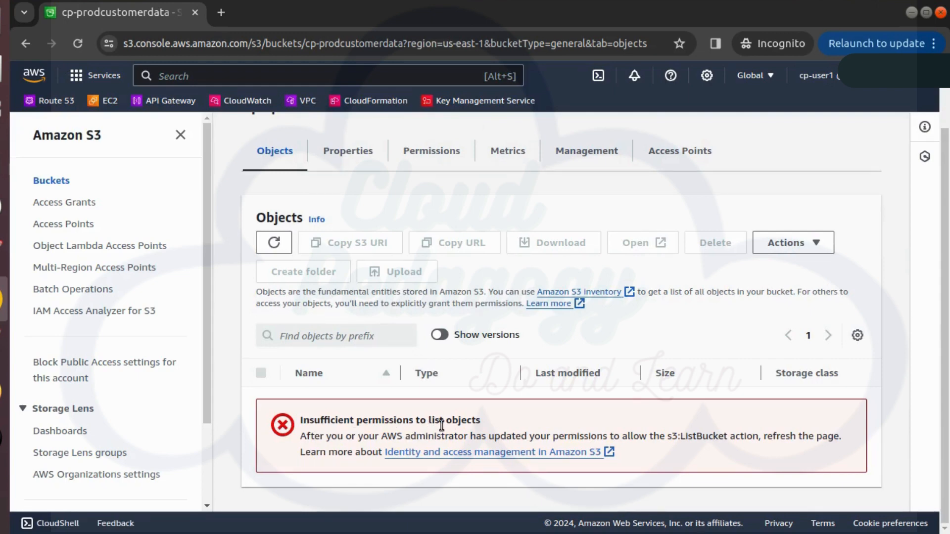
Return to the bucket list and open cp-devcustomerdata to check cp-user1's access to its objects.
{"action": "scroll", "coordinate": [442, 426], "scroll_direction": "up", "scroll_amount": 2}
{"action": "left_click", "coordinate": [334, 134]}
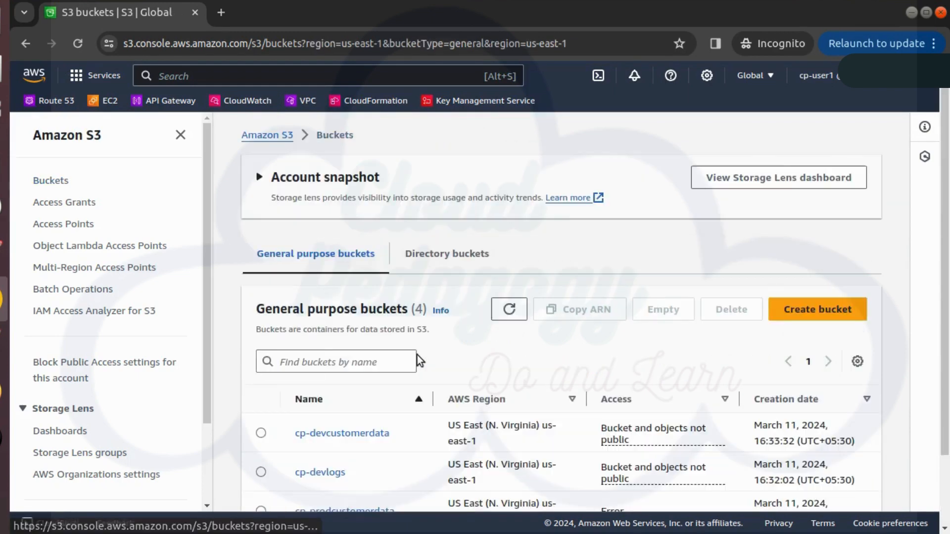
{"action": "scroll", "coordinate": [420, 431], "scroll_direction": "down", "scroll_amount": 1}
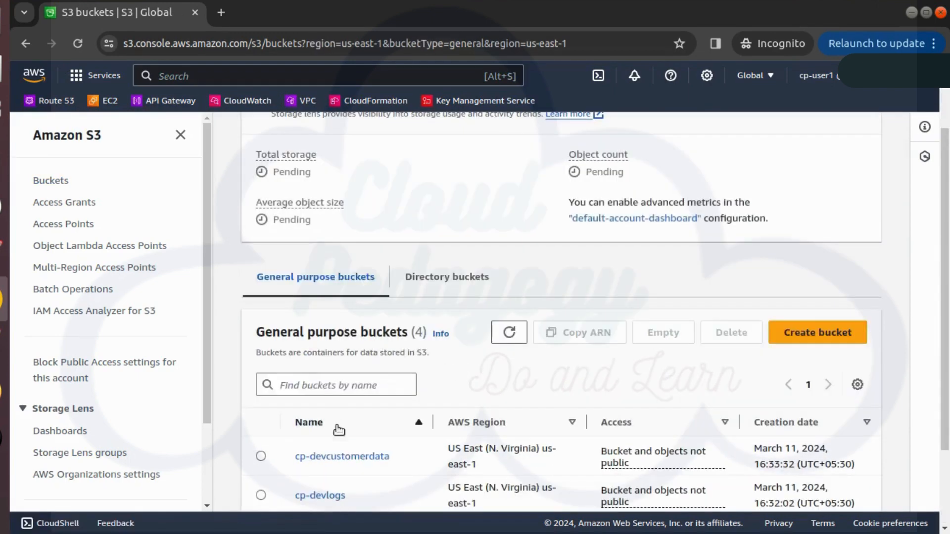
{"action": "scroll", "coordinate": [340, 426], "scroll_direction": "down", "scroll_amount": 4}
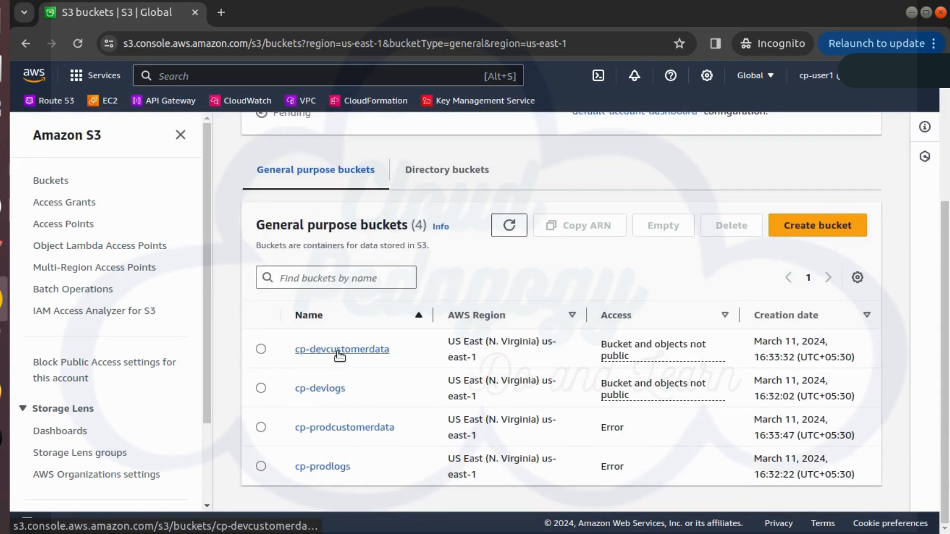
{"action": "left_click", "coordinate": [339, 350]}
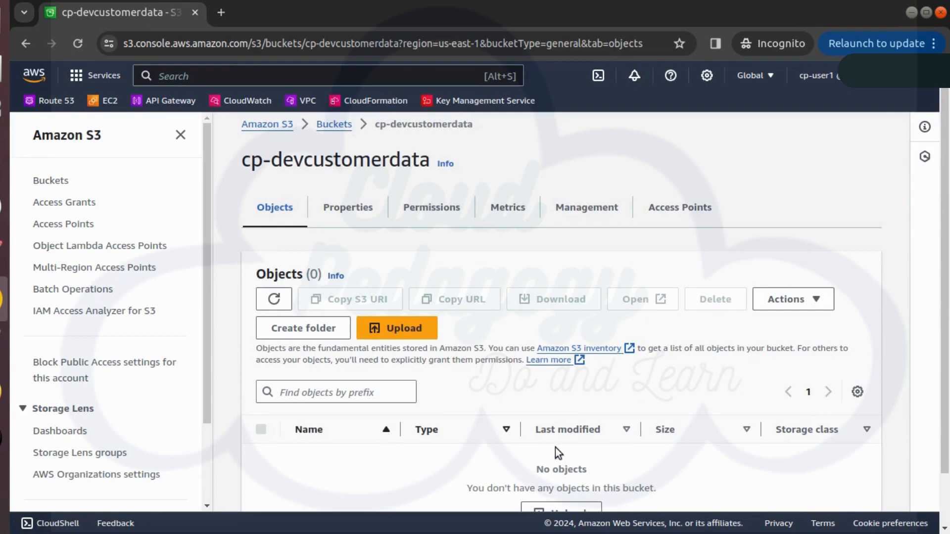
{"action": "scroll", "coordinate": [555, 447], "scroll_direction": "down", "scroll_amount": 2}
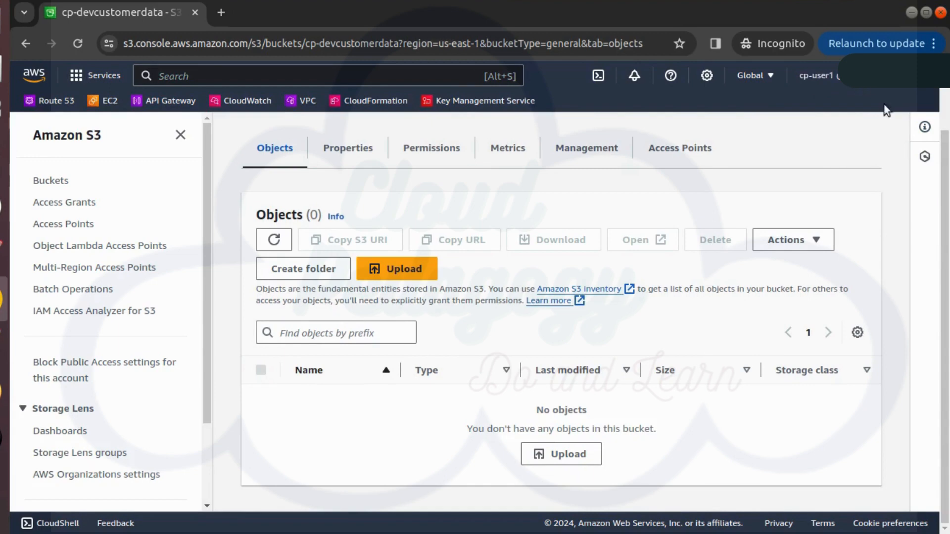
Sign out cp-user1 and sign back in as IAM user cp-user2 with the account ID and password.
{"action": "left_click", "coordinate": [818, 75]}
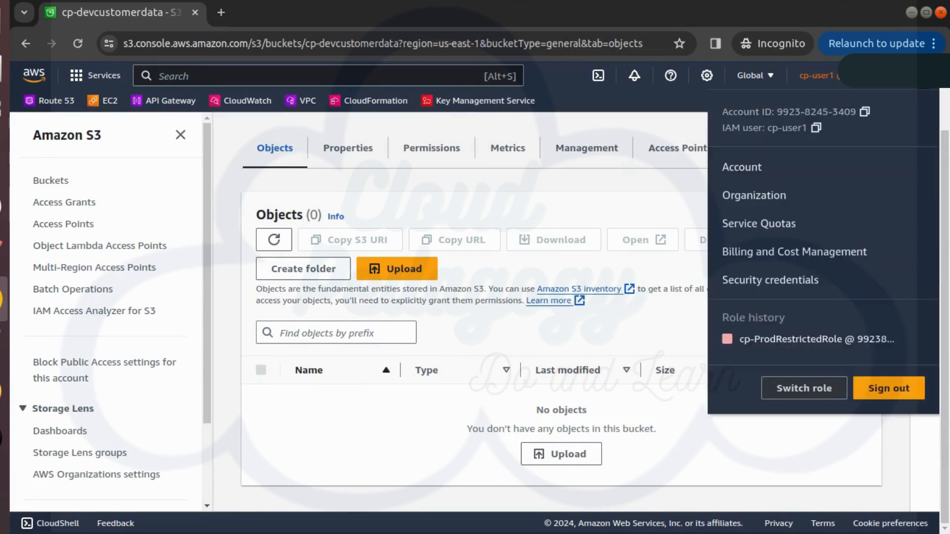
{"action": "left_click", "coordinate": [878, 388]}
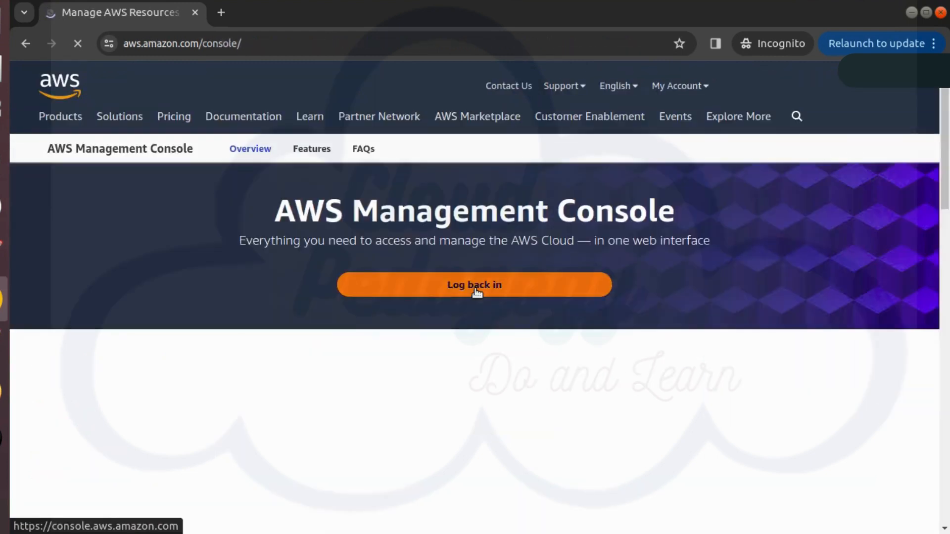
{"action": "left_click", "coordinate": [476, 292]}
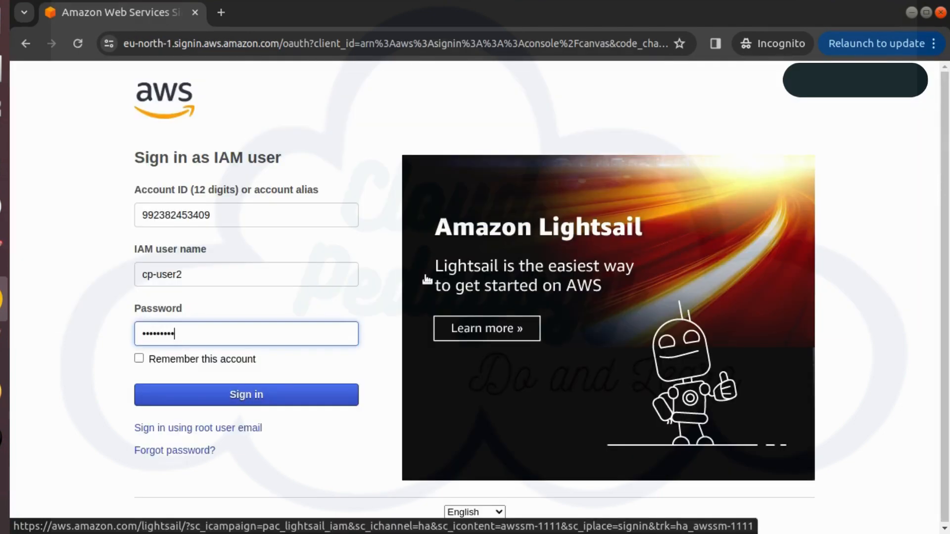
{"action": "type", "text": "••"}
{"action": "left_click", "coordinate": [280, 399]}
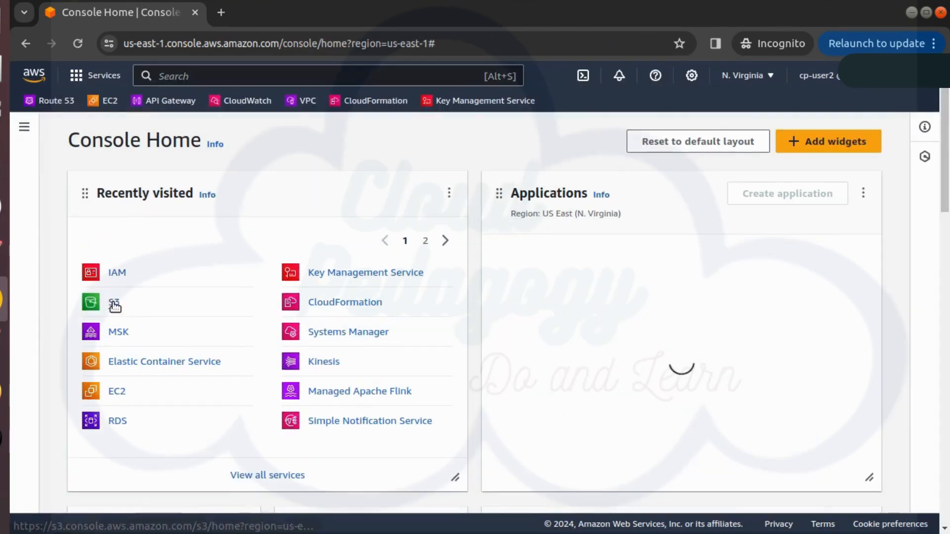
Open the S3 bucket list to check cp-user2's access without an assumed role.
{"action": "left_click", "coordinate": [114, 306]}
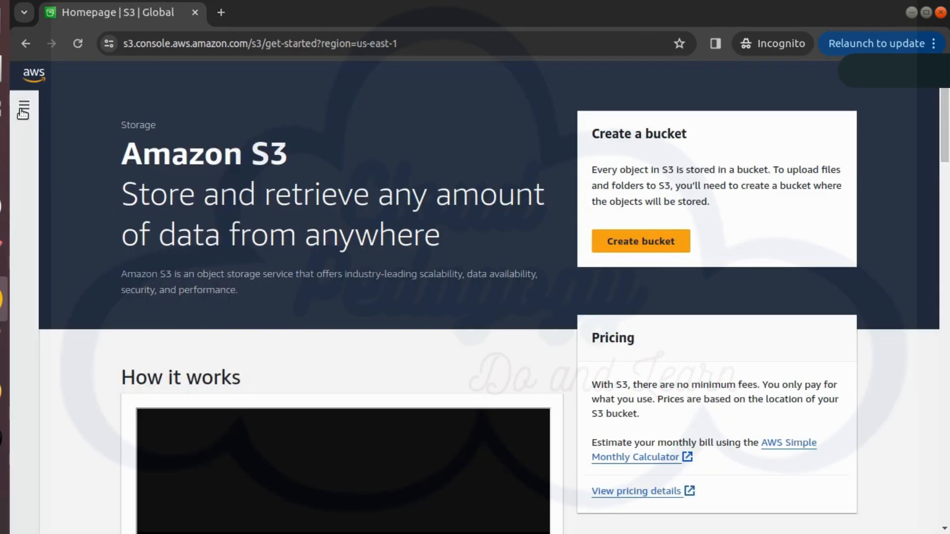
{"action": "left_click", "coordinate": [23, 109]}
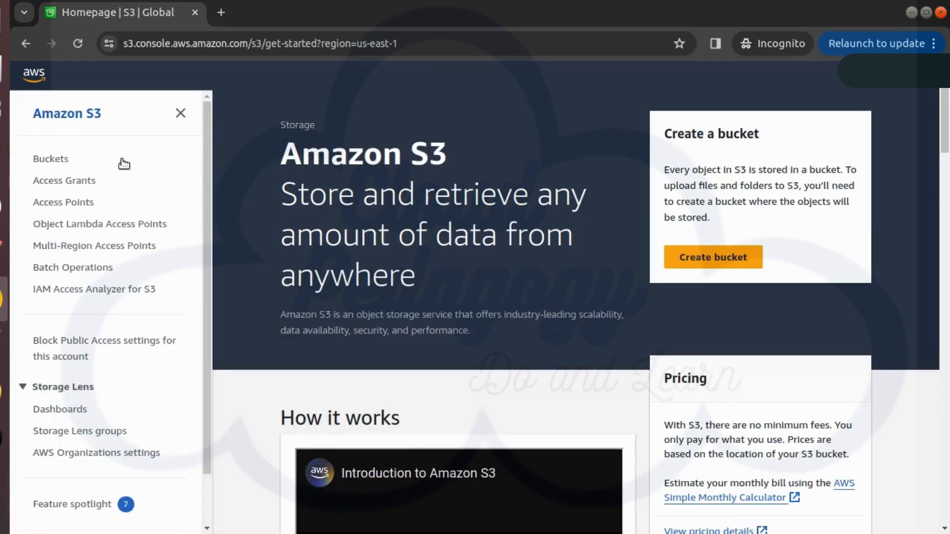
{"action": "left_click", "coordinate": [51, 160]}
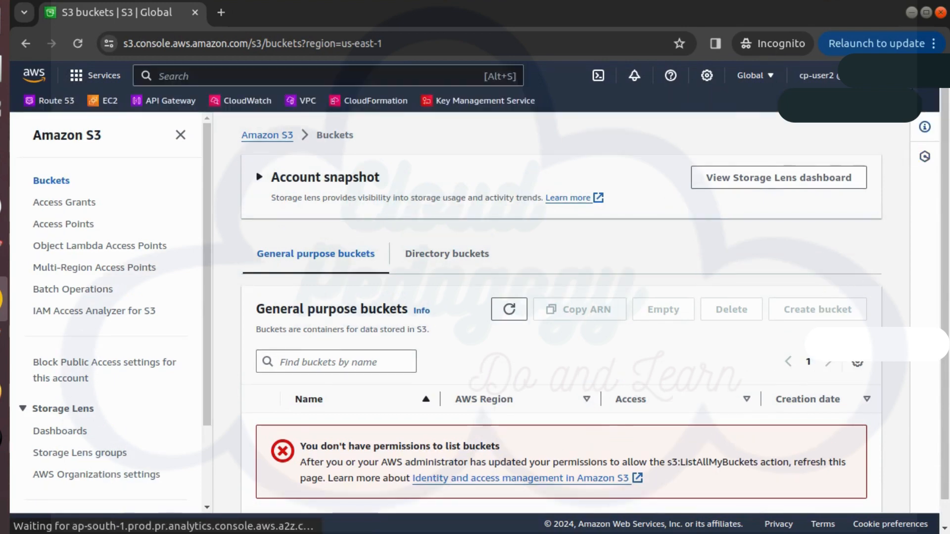
Switch to the role cp-ProdRestrictedRole, supplying the account ID and leaving the display name at its default.
{"action": "left_click", "coordinate": [871, 75]}
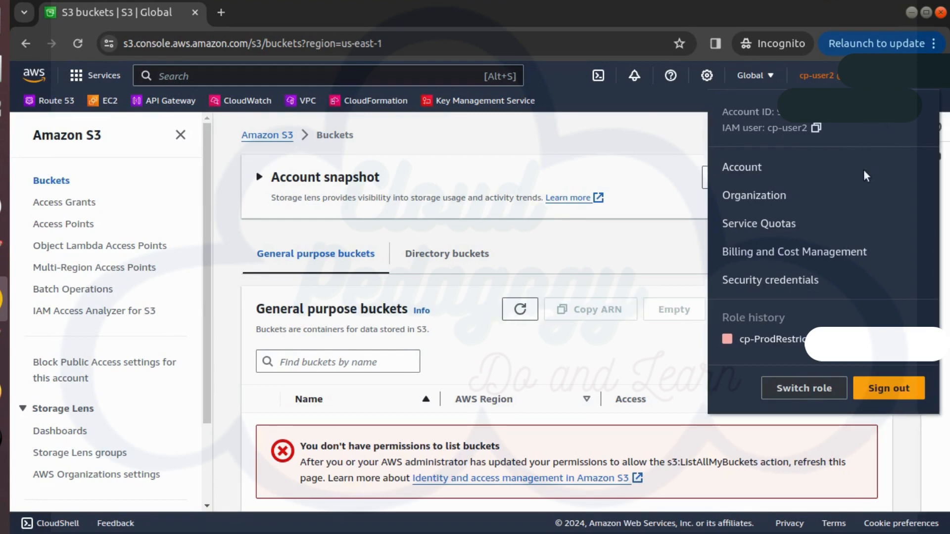
{"action": "left_click", "coordinate": [817, 391]}
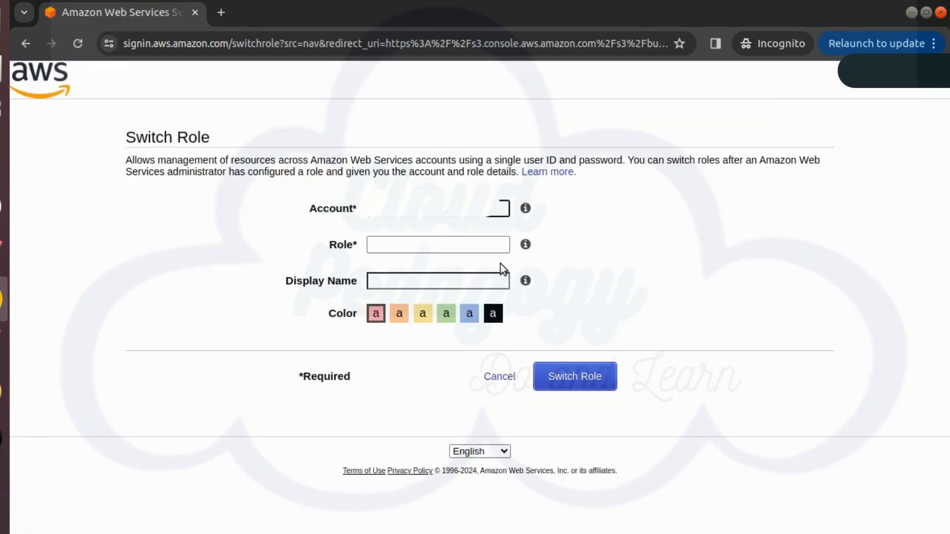
{"action": "key", "text": "ctrl+v"}
{"action": "left_click", "coordinate": [420, 246]}
{"action": "type", "text": "cp-ProdRestrictedRole"}
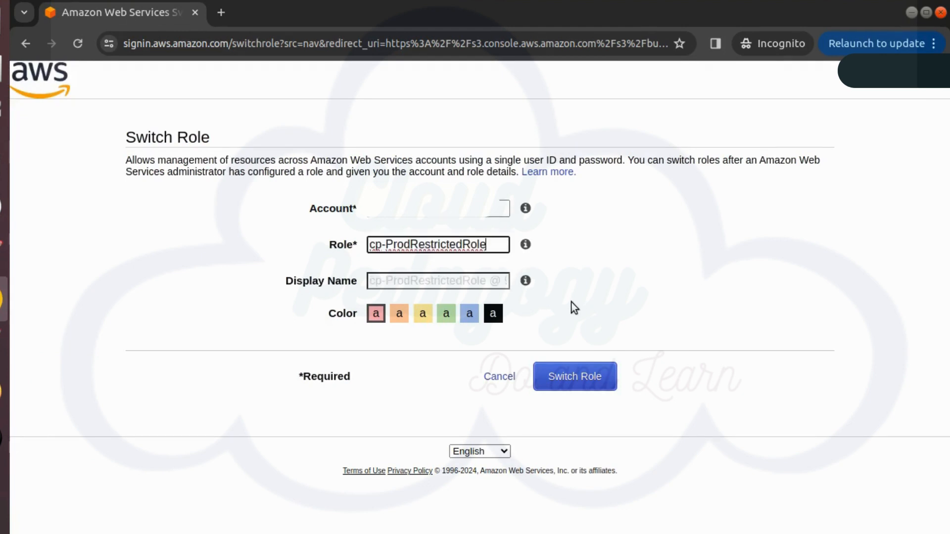
{"action": "left_click", "coordinate": [562, 382]}
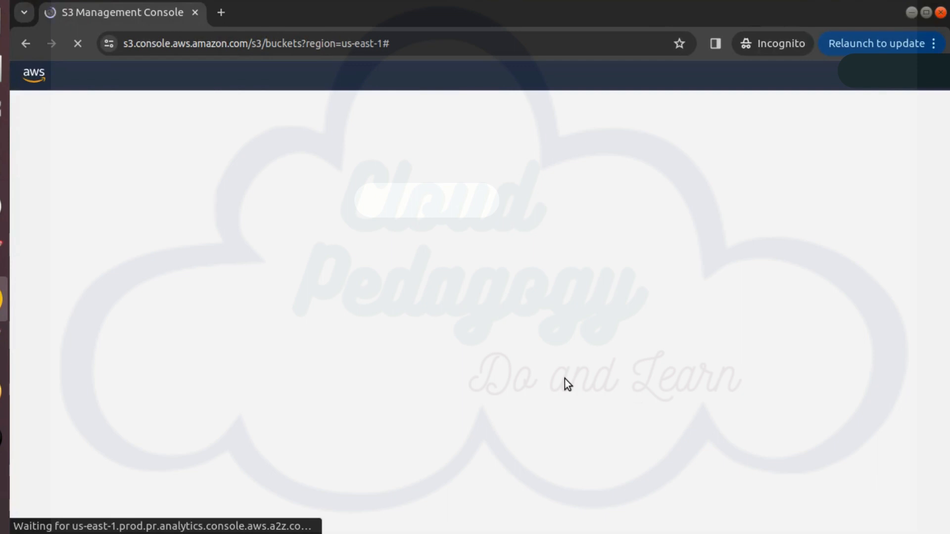
Open the cp-prodcustomerdata bucket under the assumed role and check whether its objects can be listed.
{"action": "scroll", "coordinate": [619, 406], "scroll_direction": "down", "scroll_amount": 3}
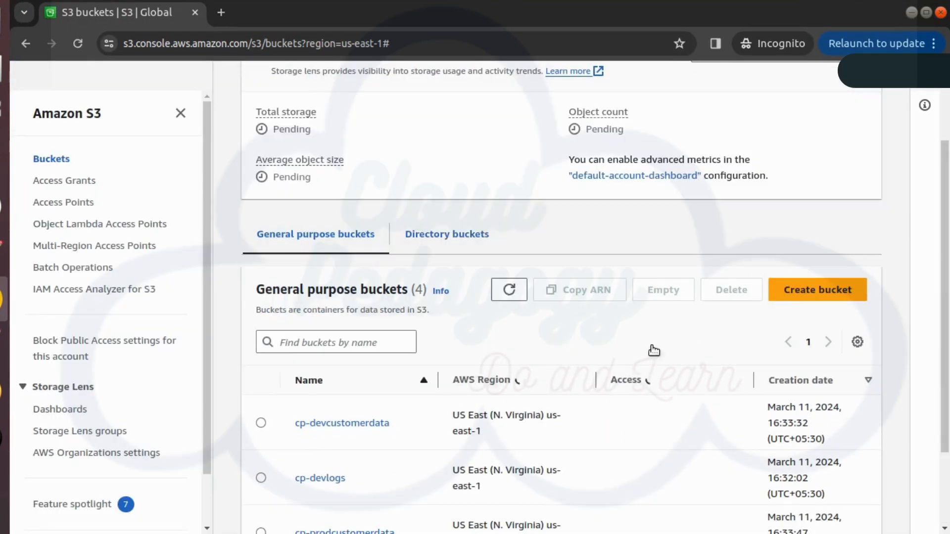
{"action": "scroll", "coordinate": [660, 363], "scroll_direction": "down", "scroll_amount": 3}
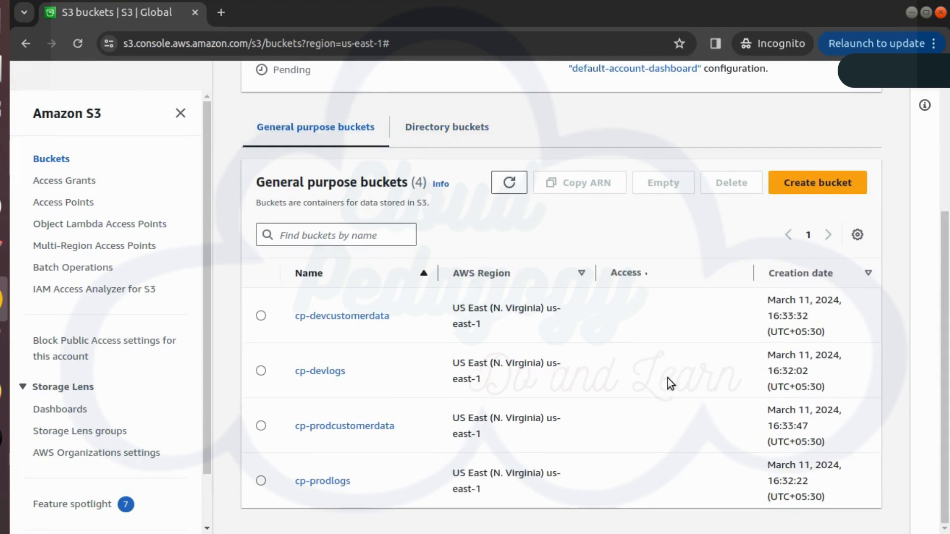
{"action": "left_click", "coordinate": [357, 484]}
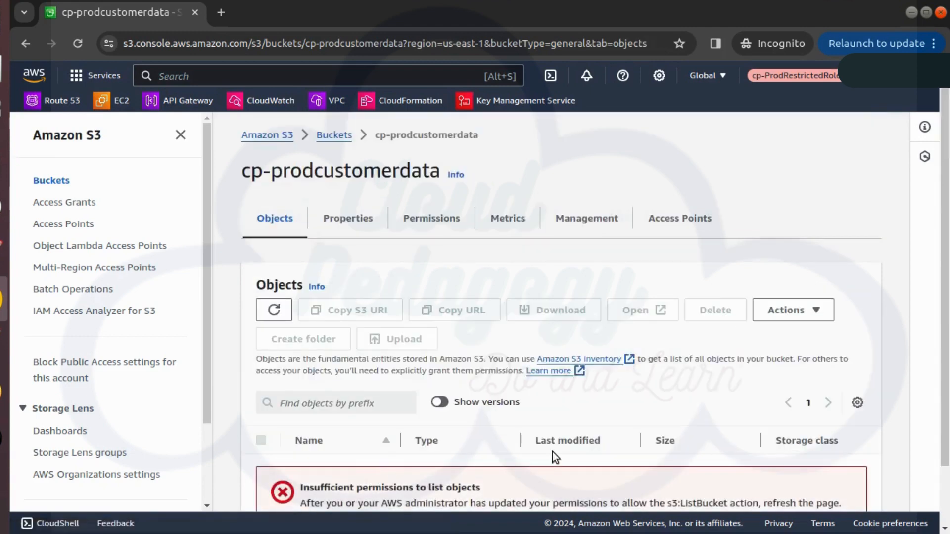
{"action": "scroll", "coordinate": [552, 453], "scroll_direction": "down", "scroll_amount": 2}
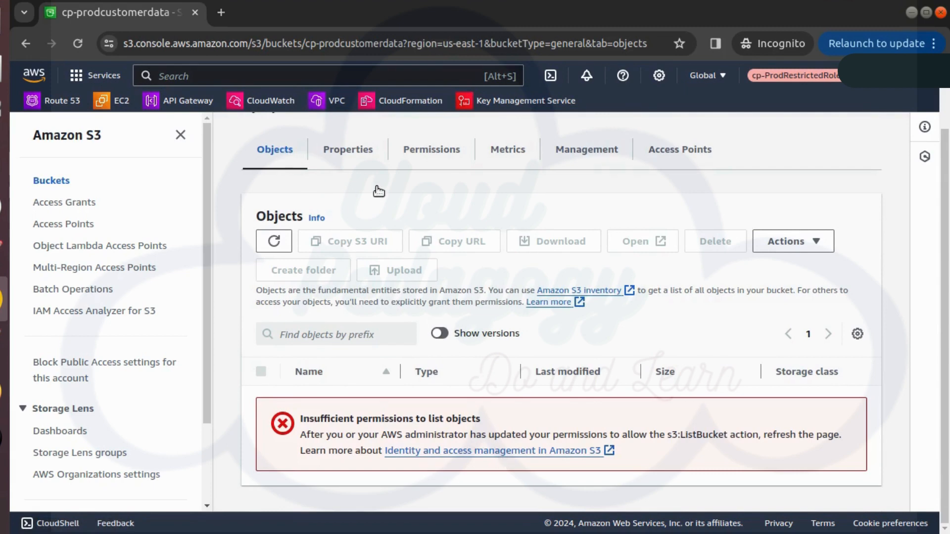
Open the cp-devcustomerdata bucket from the bucket list under the assumed role and check whether its objects can be listed.
{"action": "scroll", "coordinate": [391, 183], "scroll_direction": "up", "scroll_amount": 2}
{"action": "left_click", "coordinate": [343, 136]}
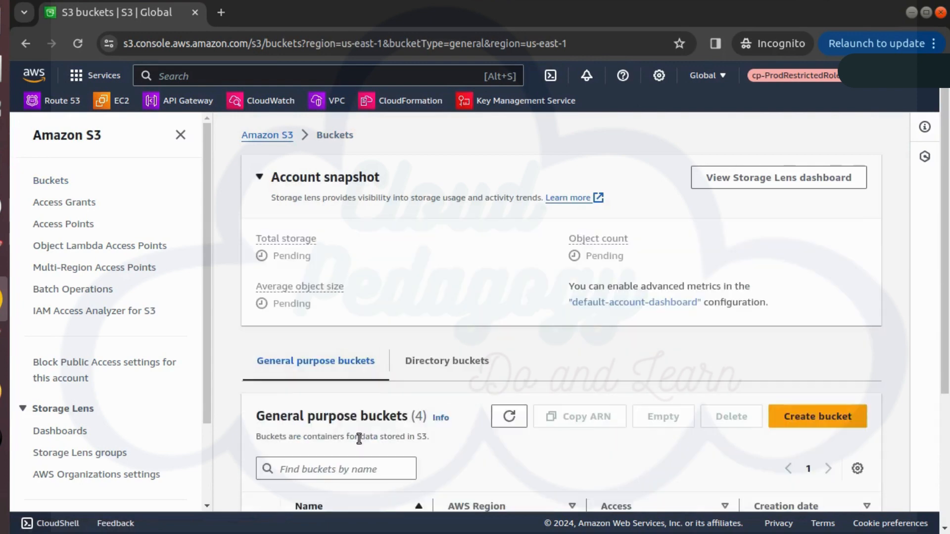
{"action": "scroll", "coordinate": [366, 429], "scroll_direction": "down", "scroll_amount": 3}
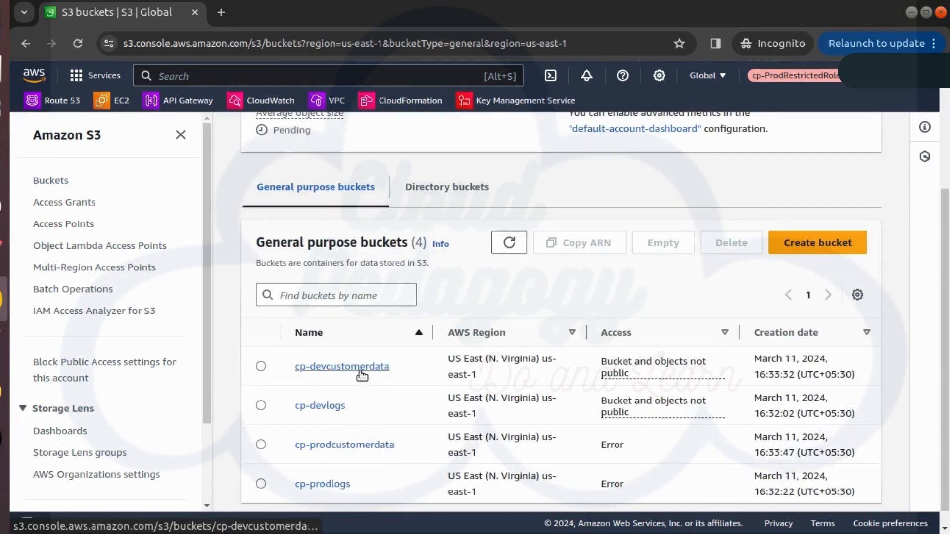
{"action": "left_click", "coordinate": [361, 372]}
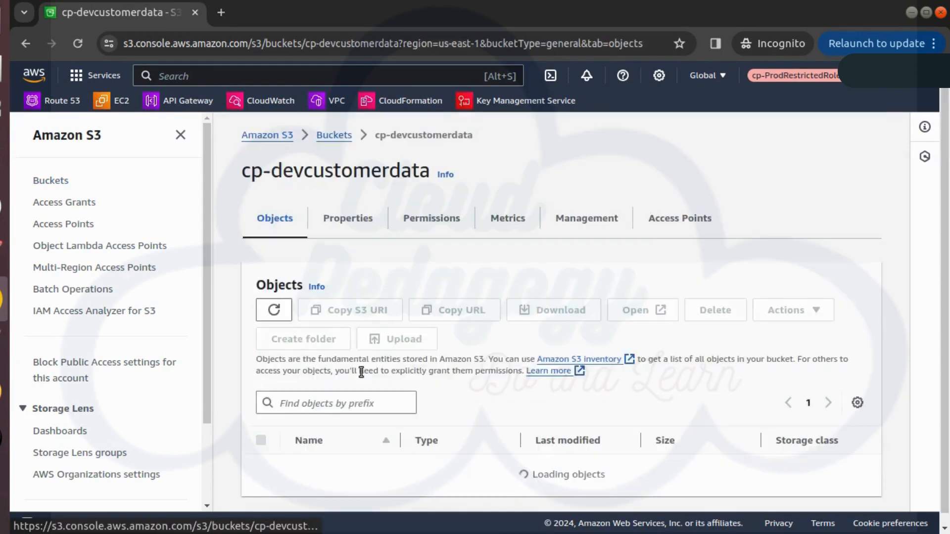
Check object access in the cp-prodlogs bucket from the bucket list and switch back from the assumed role to cp-user2.
{"action": "left_click", "coordinate": [334, 138]}
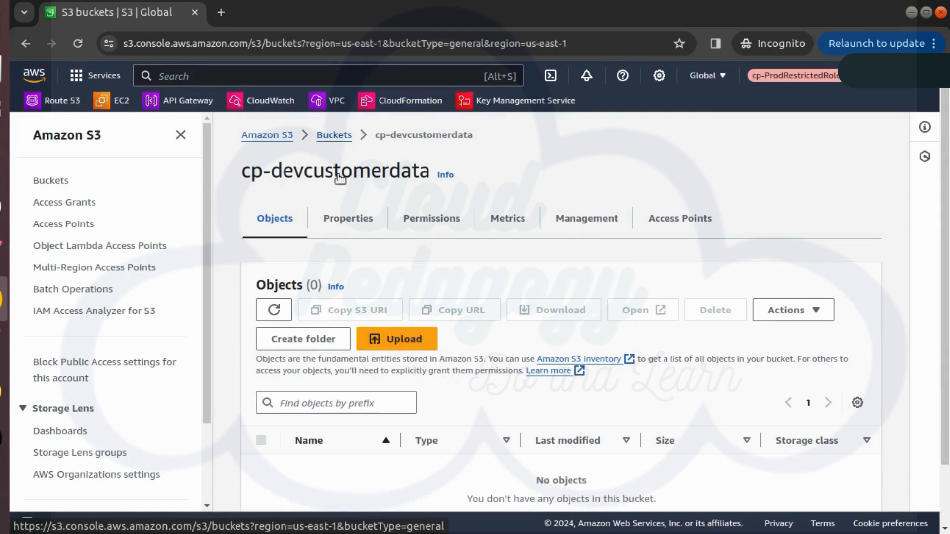
{"action": "scroll", "coordinate": [396, 372], "scroll_direction": "down", "scroll_amount": 2}
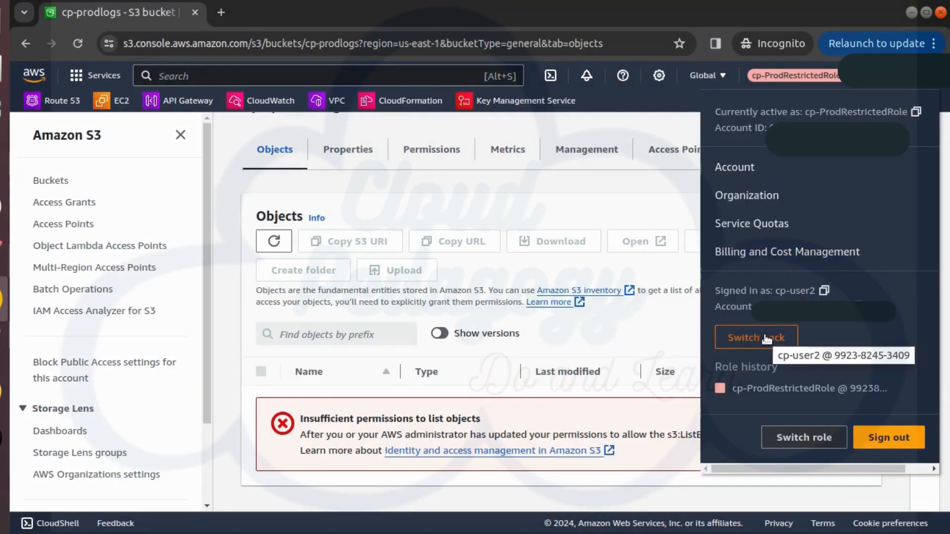
{"action": "left_click", "coordinate": [766, 338]}
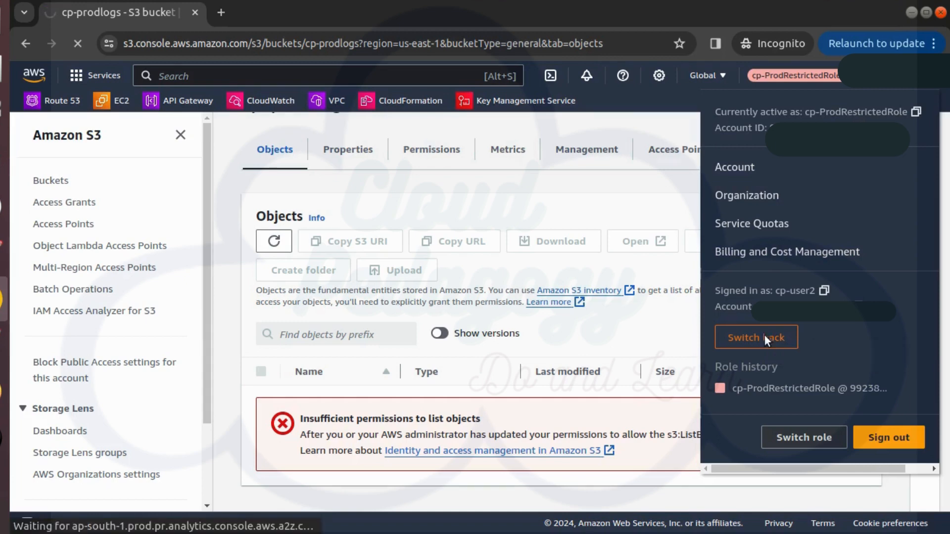